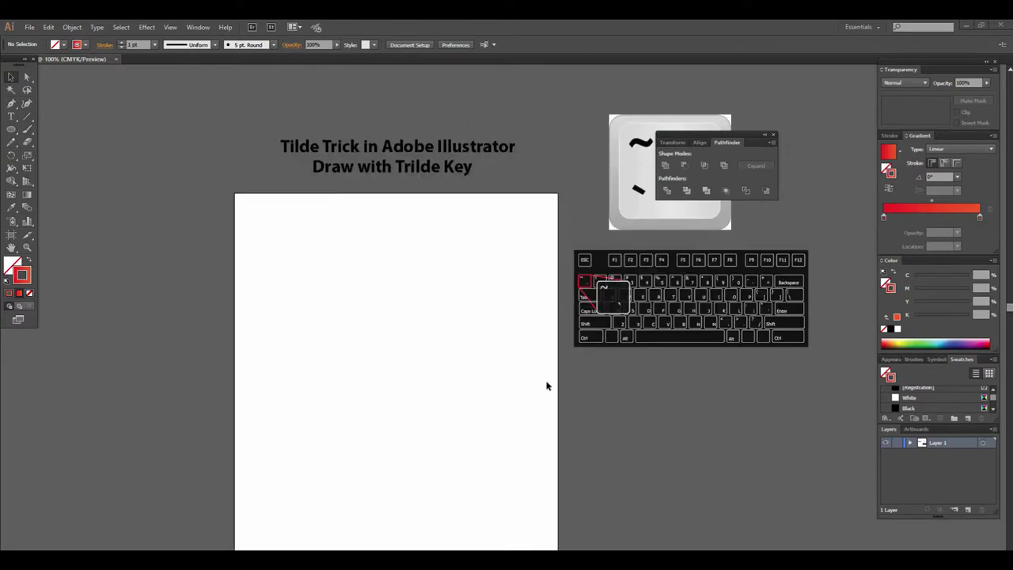
Step: Correct the title's second line from 'Draw with Trilde Key' to 'Draw with Tilde Key'
{"action": "left_click", "coordinate": [495, 299]}
{"action": "left_click", "coordinate": [514, 350], "text": "alt"}
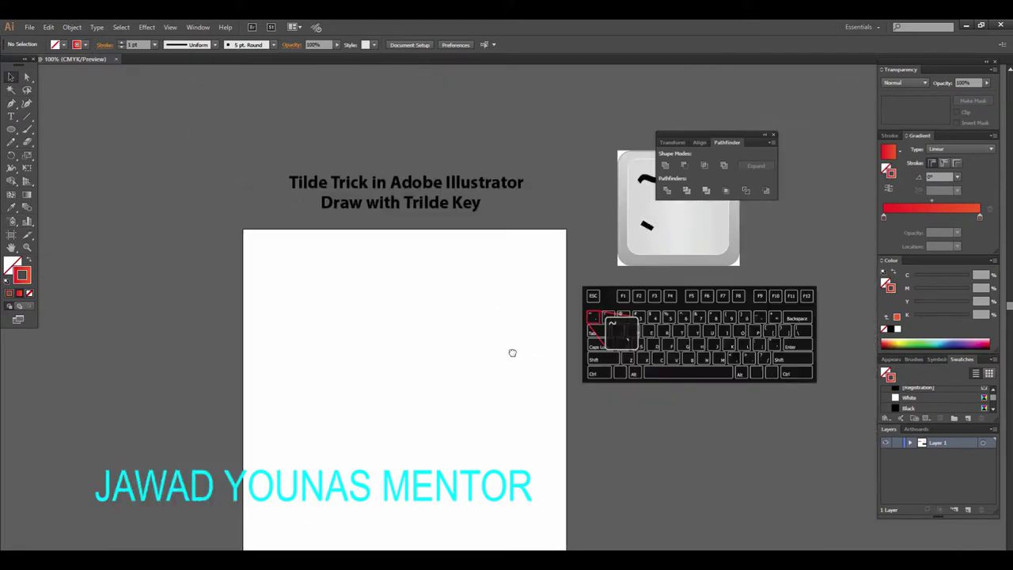
{"action": "left_click", "coordinate": [457, 239]}
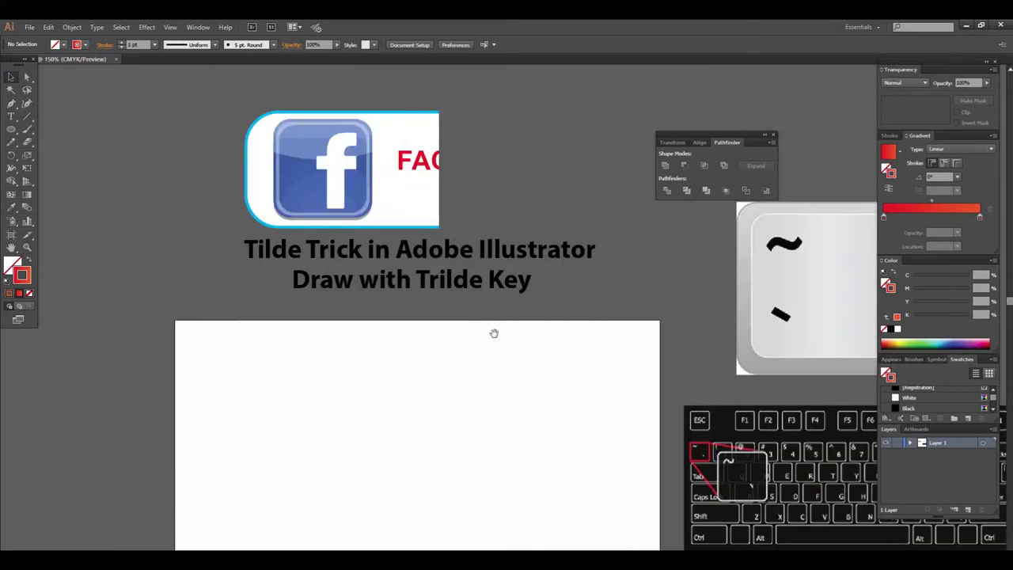
{"action": "double_click", "coordinate": [467, 255]}
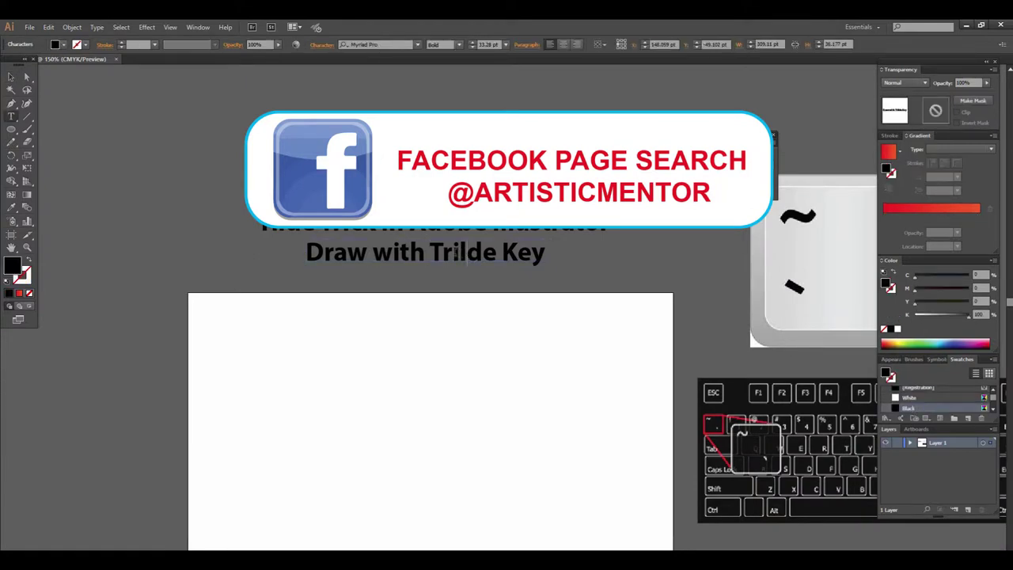
{"action": "key", "text": "BackSpace"}
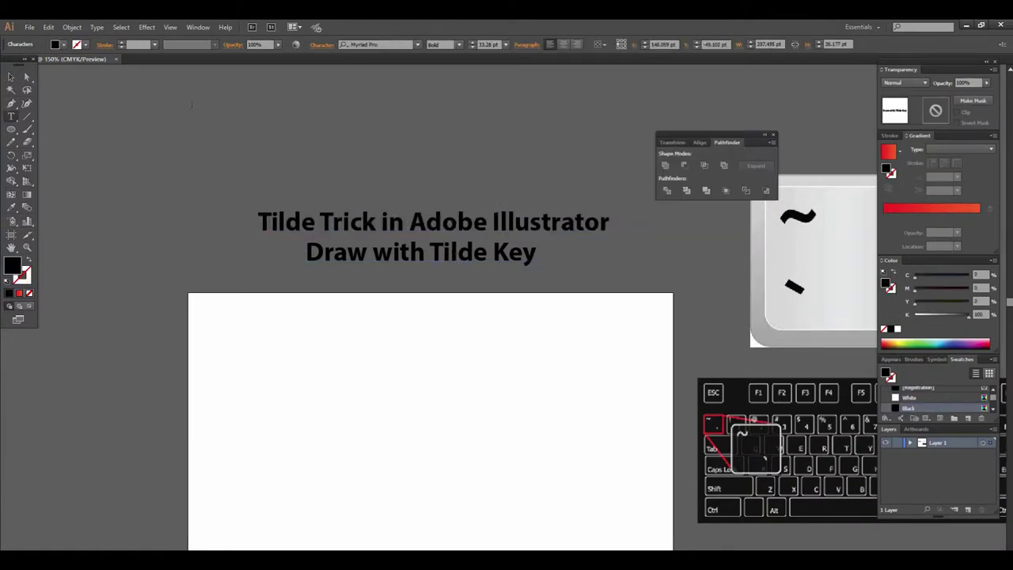
{"action": "left_click", "coordinate": [11, 76]}
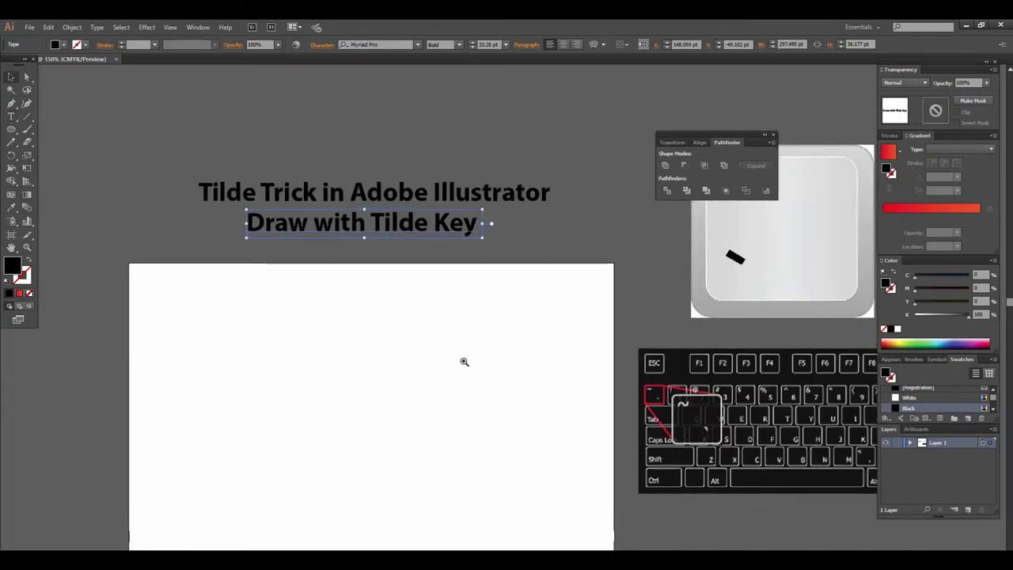
{"action": "key", "text": "ctrl+minus"}
Step: Deselect the title and reposition the view around the artboard
{"action": "left_click", "coordinate": [478, 392]}
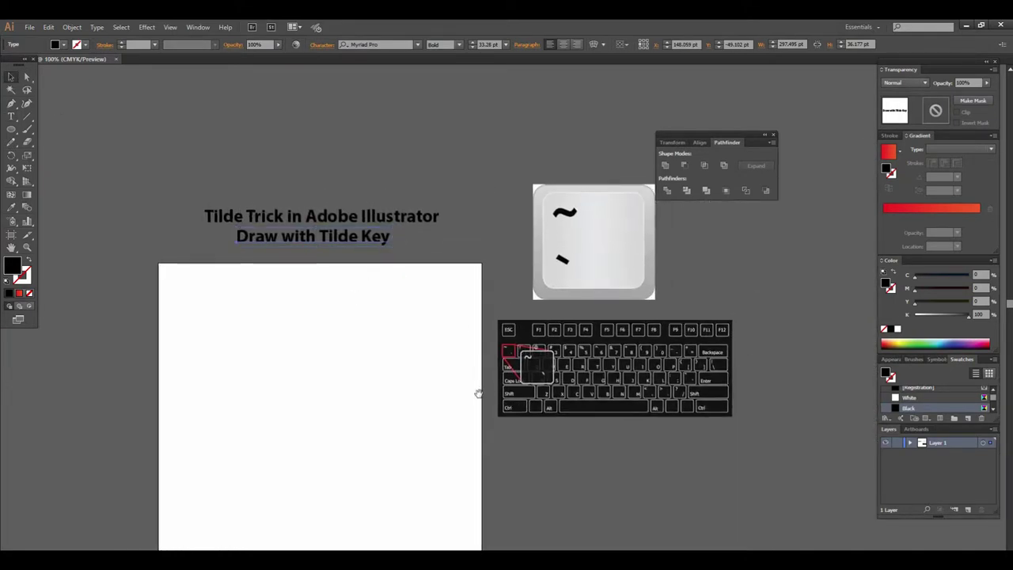
{"action": "left_click_drag", "start_coordinate": [477, 393], "coordinate": [466, 398]}
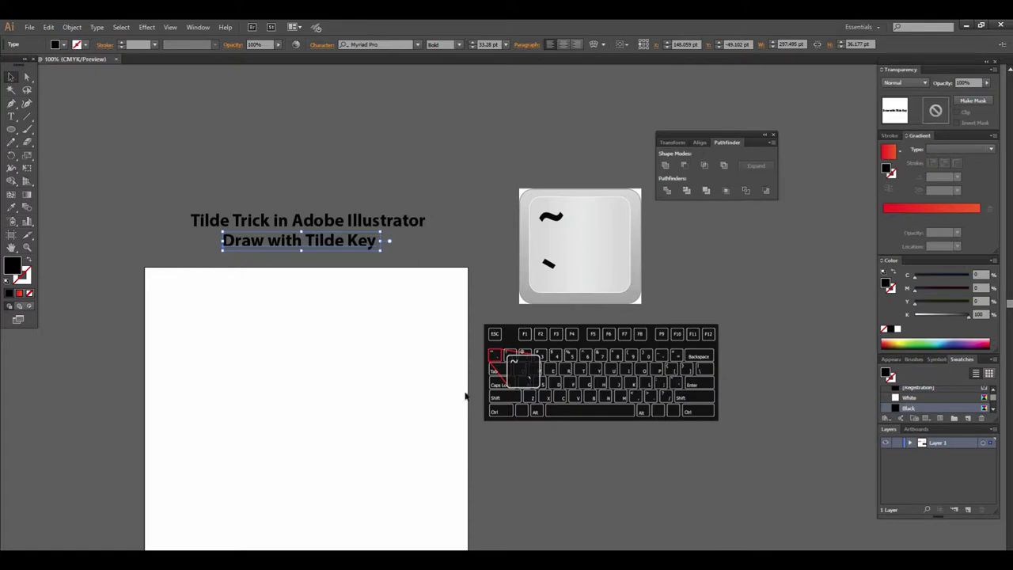
{"action": "scroll", "coordinate": [439, 383], "scroll_direction": "down", "scroll_amount": 2}
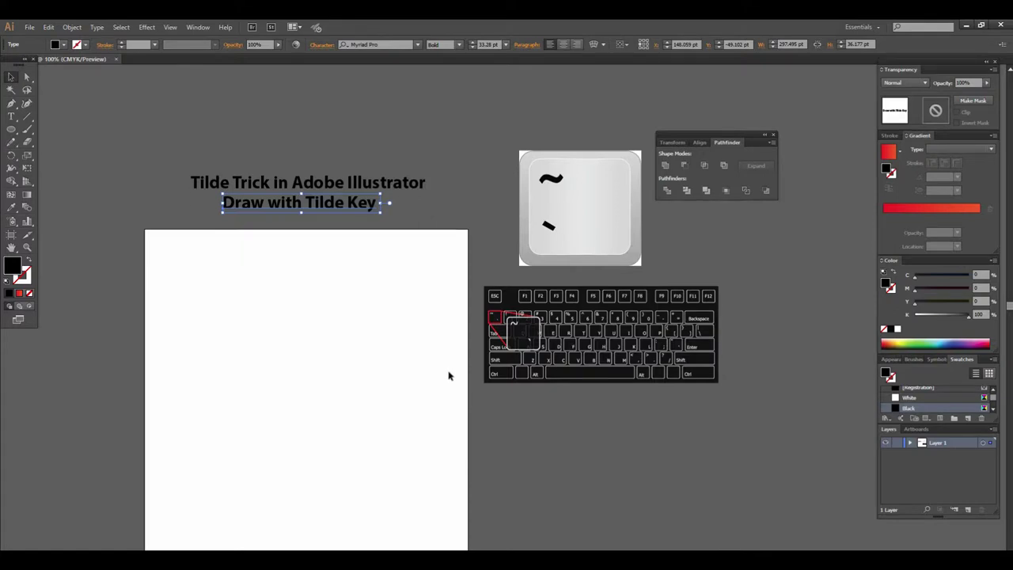
{"action": "left_click", "coordinate": [414, 355]}
{"action": "left_click_drag", "start_coordinate": [414, 355], "coordinate": [478, 373]}
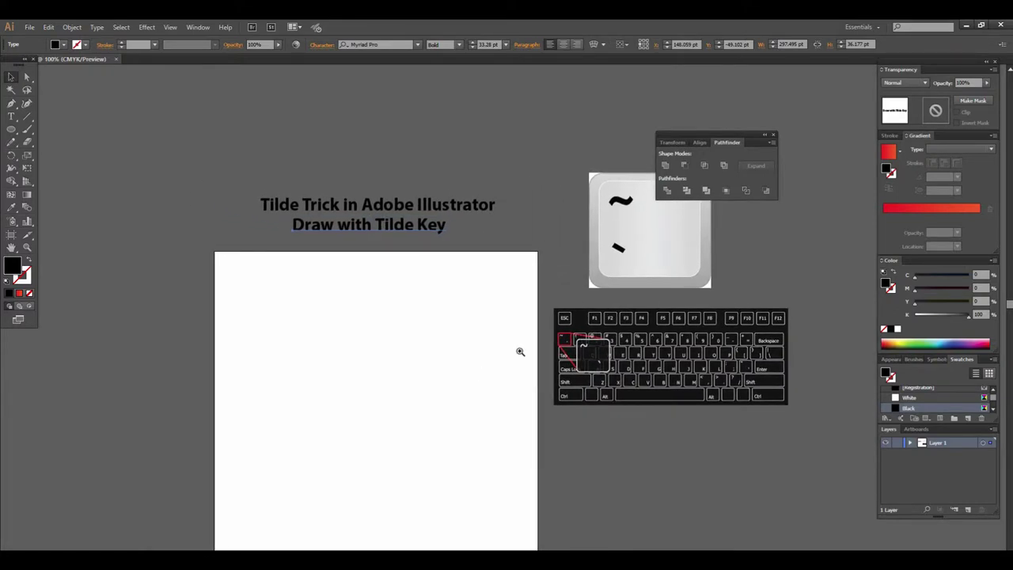
{"action": "left_click", "coordinate": [488, 342]}
{"action": "left_click_drag", "start_coordinate": [493, 335], "coordinate": [520, 390]}
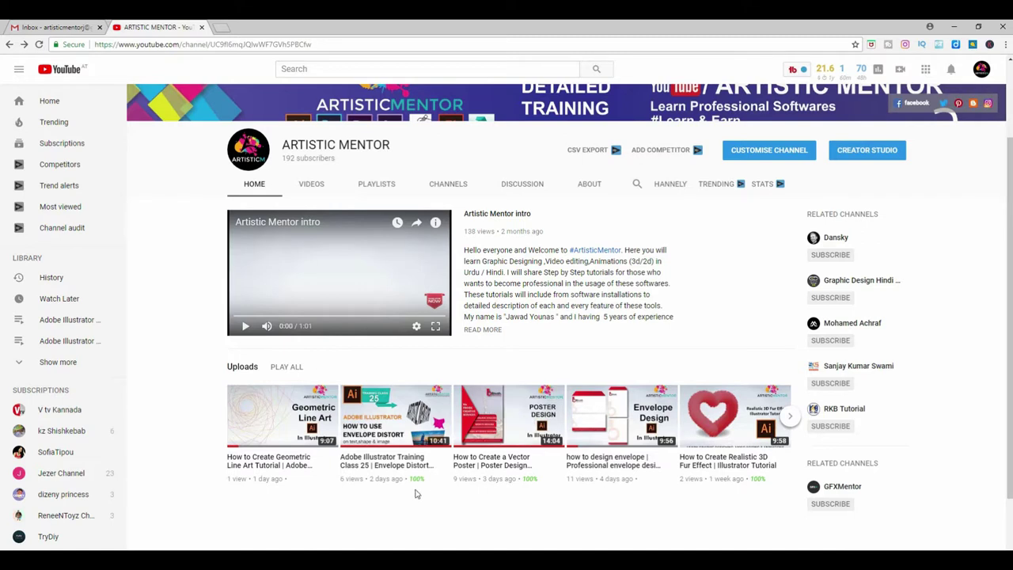
Step: Show the YouTube channel's PLAYLISTS page and scroll back to the top
{"action": "left_click", "coordinate": [395, 190]}
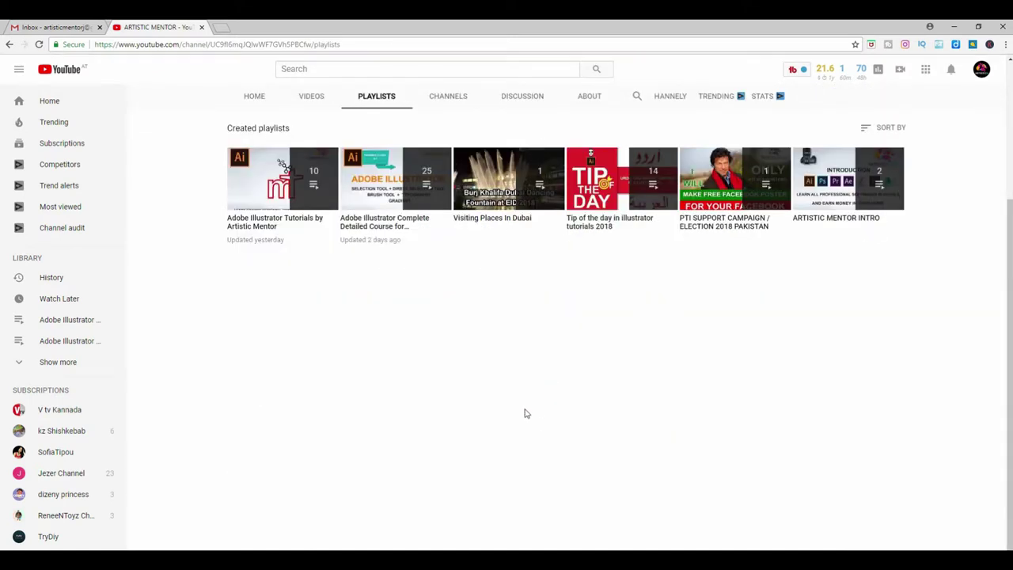
{"action": "mouse_move", "coordinate": [395, 178]}
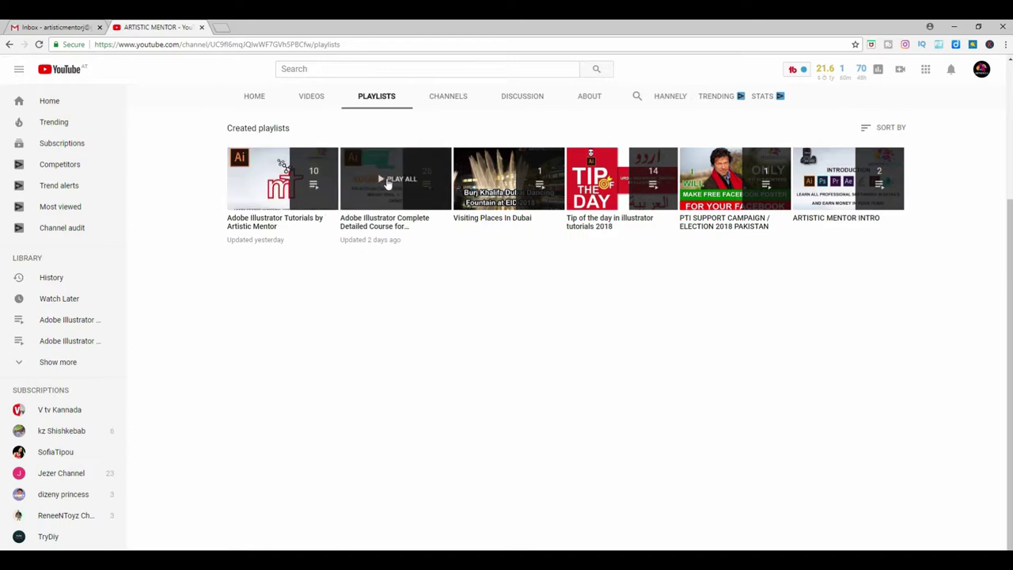
{"action": "scroll", "coordinate": [410, 245], "scroll_direction": "up", "scroll_amount": 3}
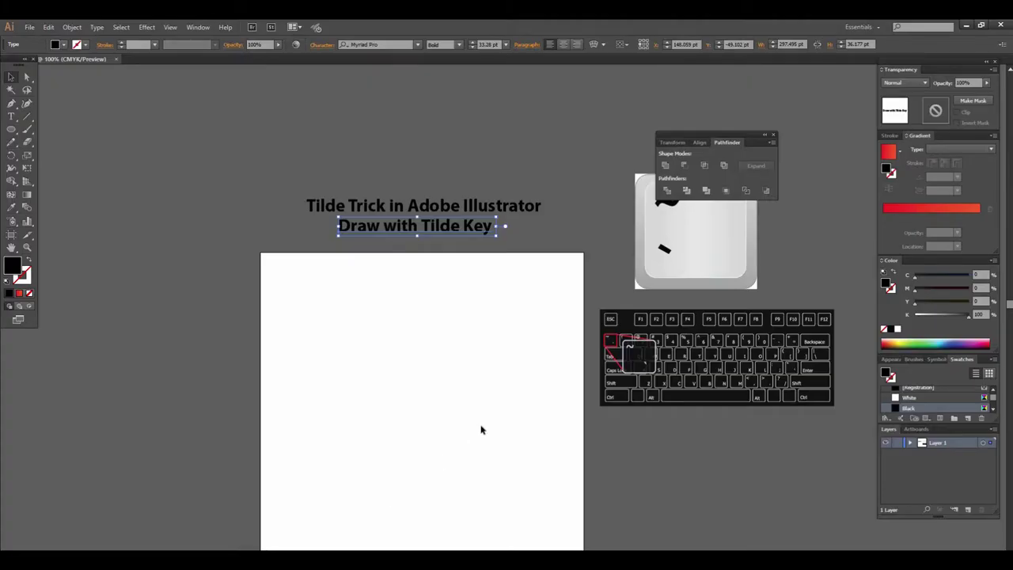
Step: Set the fill to None and the stroke colour to black
{"action": "left_click", "coordinate": [537, 395]}
{"action": "key", "text": "ctrl+plus"}
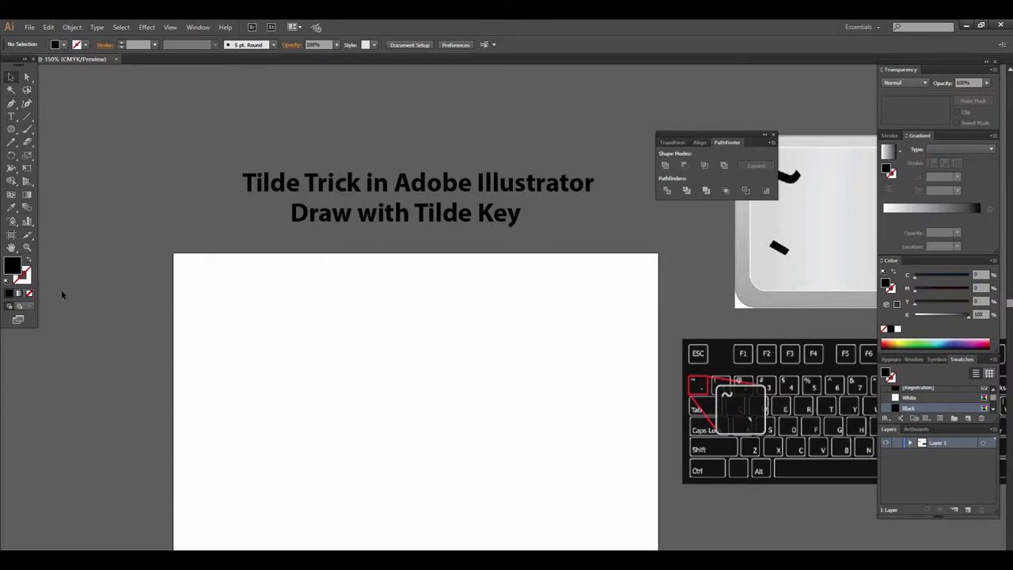
{"action": "left_click", "coordinate": [63, 45]}
{"action": "left_click", "coordinate": [8, 62]}
{"action": "left_click", "coordinate": [85, 45]}
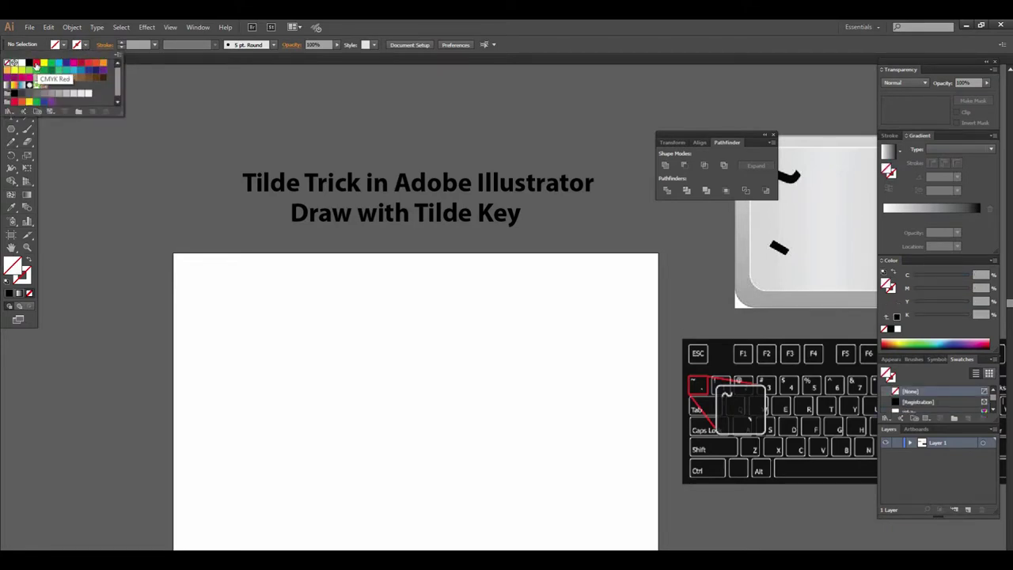
{"action": "left_click", "coordinate": [29, 63]}
{"action": "left_click", "coordinate": [85, 277]}
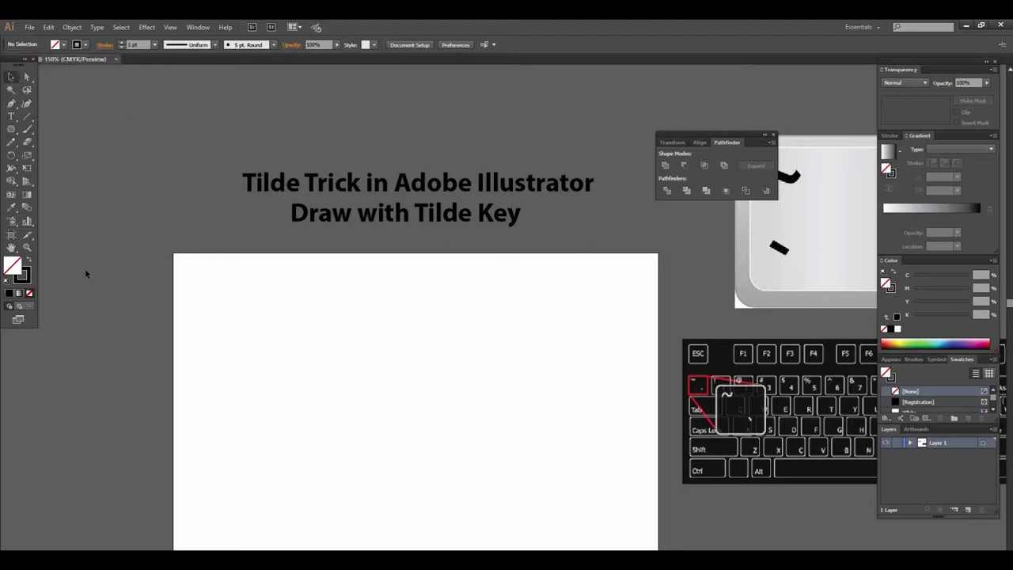
Step: Draw a spiralling stack of hexagons with the Polygon tool and select the whole spiral
{"action": "left_click", "coordinate": [12, 129]}
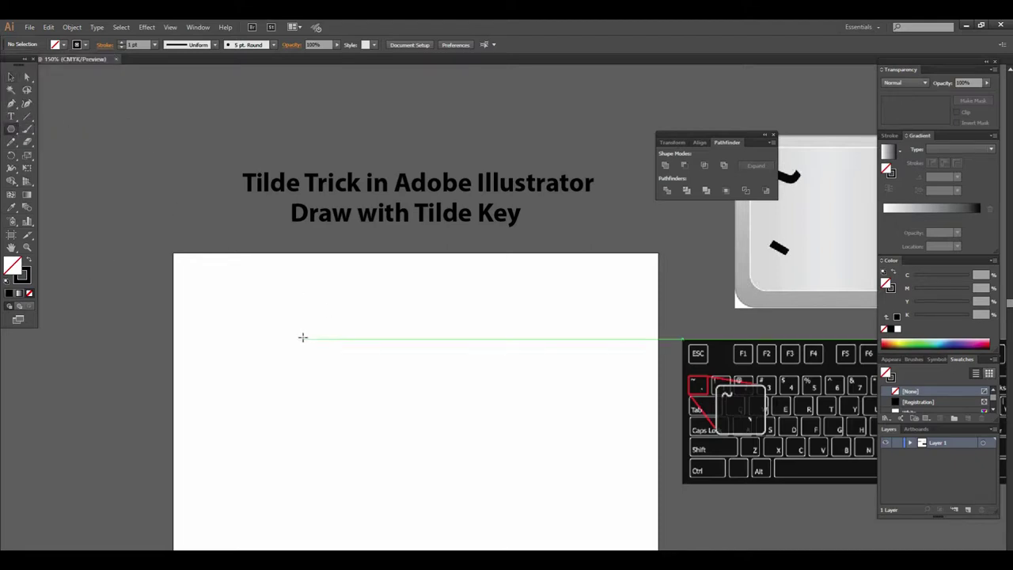
{"action": "left_click_drag", "start_coordinate": [321, 352], "coordinate": [279, 270]}
{"action": "left_click", "coordinate": [11, 77]}
{"action": "left_click", "coordinate": [452, 414]}
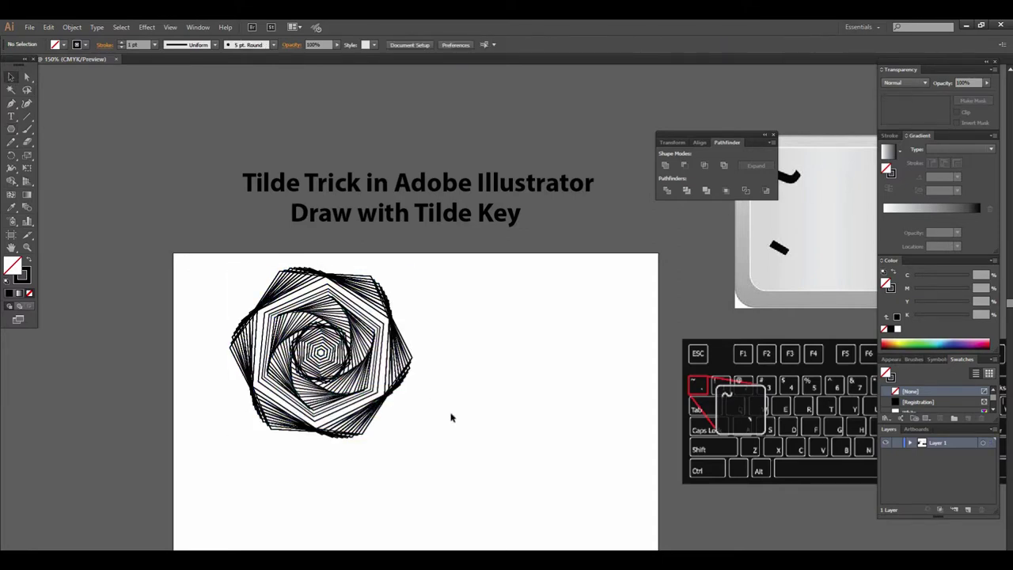
{"action": "left_click_drag", "start_coordinate": [422, 416], "coordinate": [497, 393]}
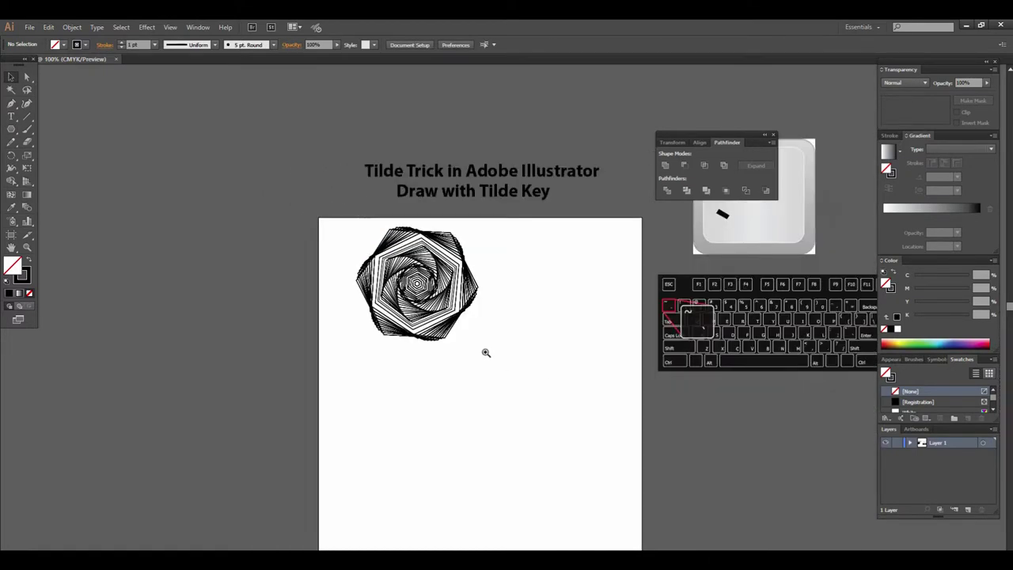
{"action": "scroll", "coordinate": [486, 350], "scroll_direction": "down", "scroll_amount": 3}
{"action": "key", "text": "ctrl+plus"}
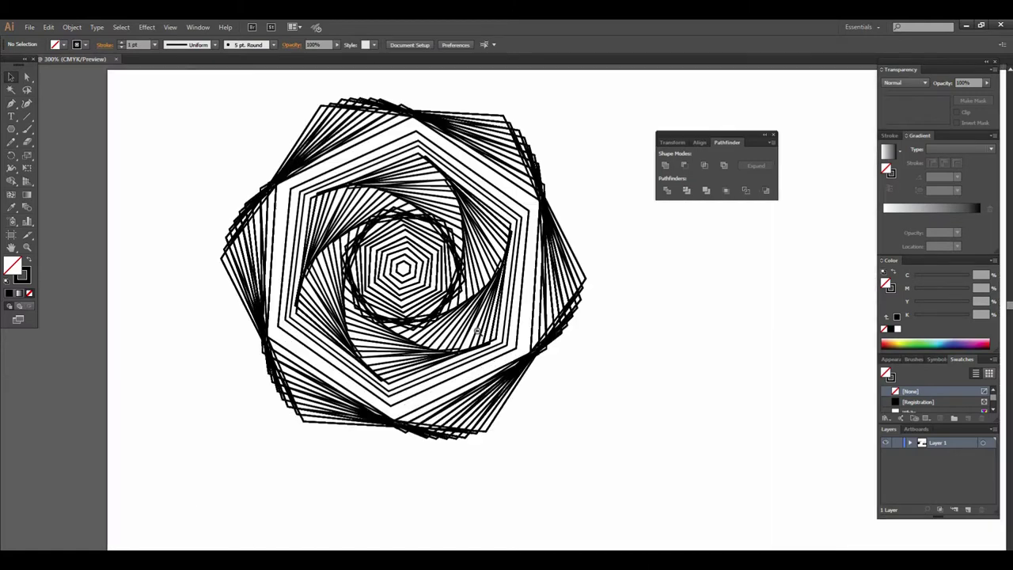
{"action": "left_click_drag", "start_coordinate": [290, 241], "coordinate": [452, 366]}
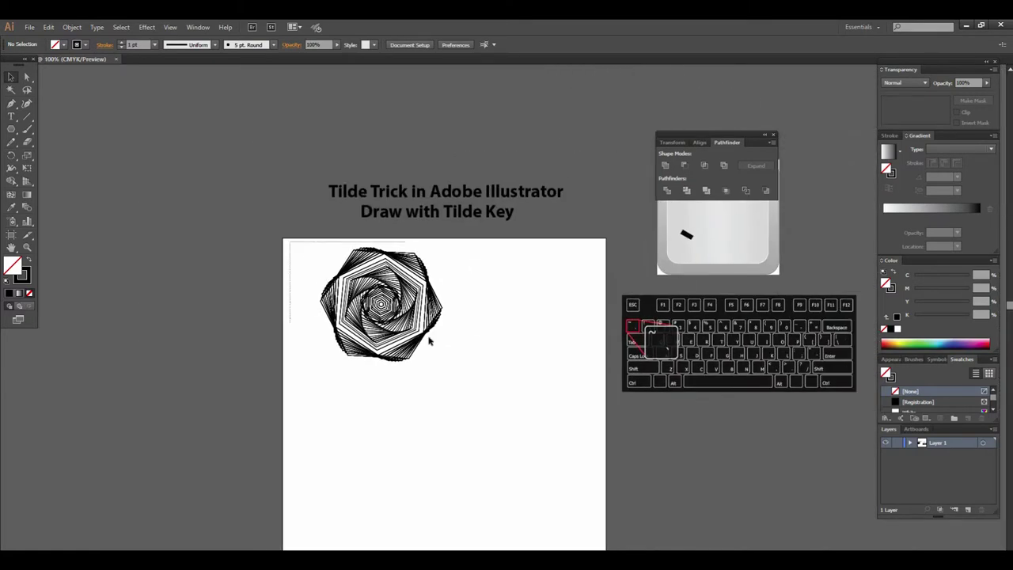
Step: Move the hexagon spiral off the artboard's left and sweep a black ellipse swirl
{"action": "left_click_drag", "start_coordinate": [361, 325], "coordinate": [135, 352]}
{"action": "left_click", "coordinate": [151, 163]}
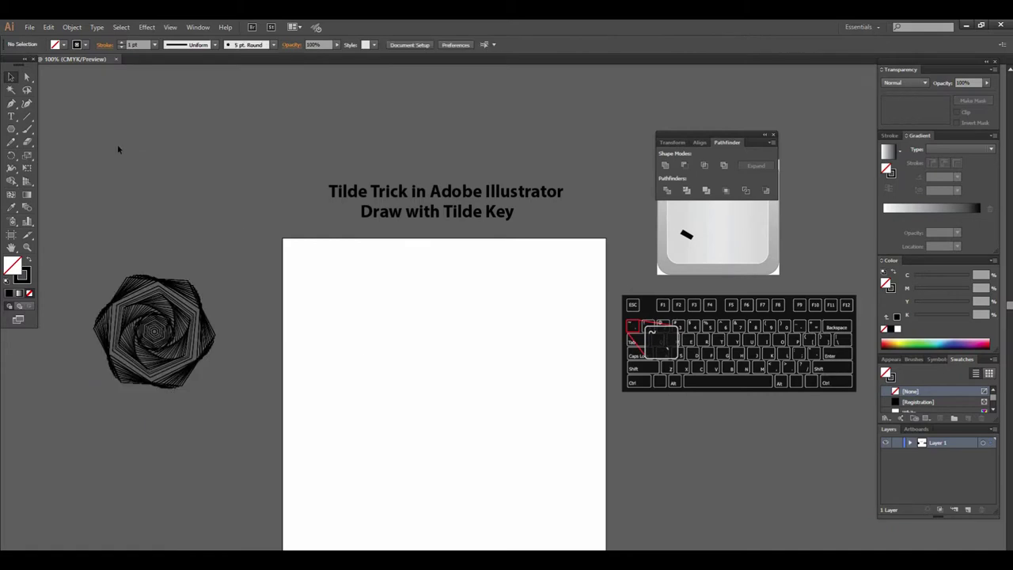
{"action": "left_click_drag", "start_coordinate": [21, 133], "coordinate": [49, 154]}
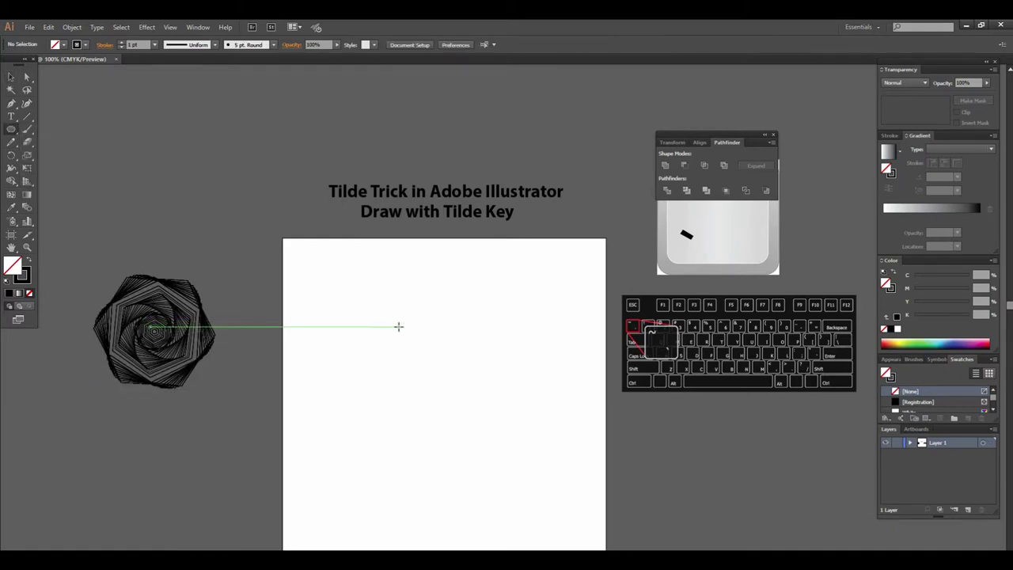
{"action": "mouse_move", "coordinate": [398, 327]}
{"action": "left_mouse_down"}
{"action": "mouse_move", "coordinate": [385, 286]}
{"action": "mouse_move", "coordinate": [270, 268]}
{"action": "left_mouse_up"}
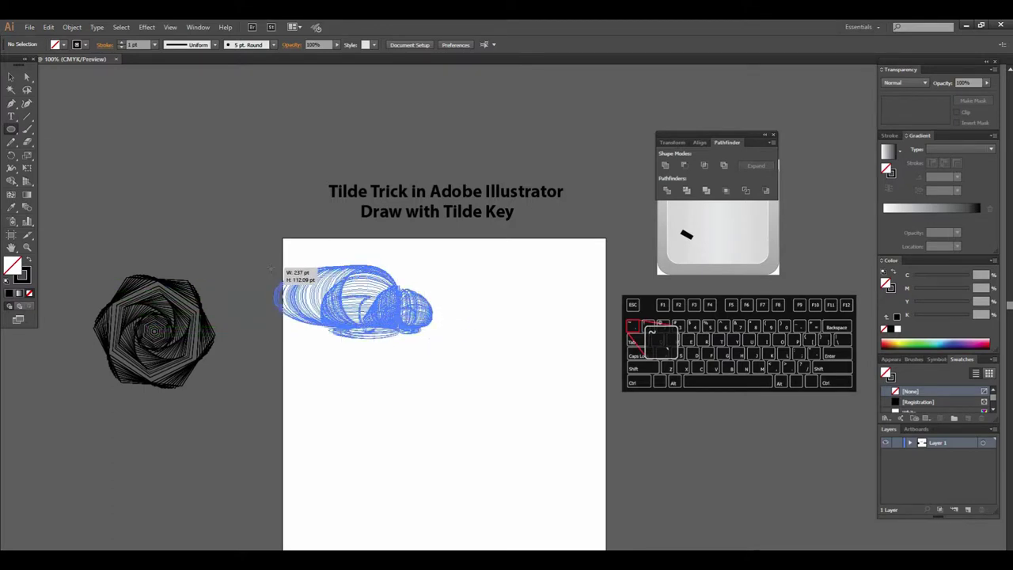
{"action": "left_click_drag", "start_coordinate": [270, 268], "coordinate": [266, 270]}
Step: Select and inspect all the black ellipse swirl paths at different zoom levels
{"action": "left_click", "coordinate": [11, 76]}
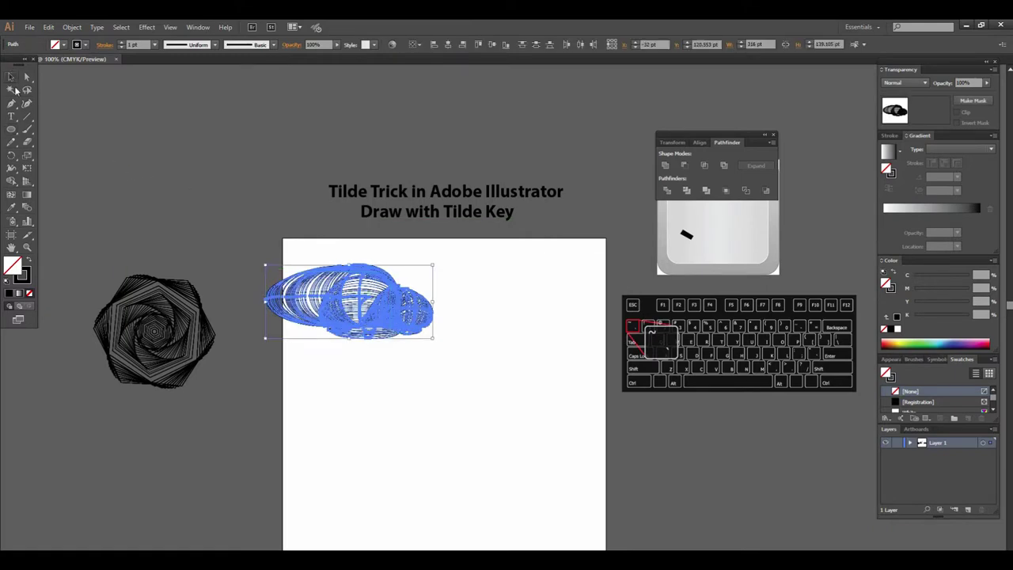
{"action": "left_click", "coordinate": [470, 319]}
{"action": "key", "text": "z"}
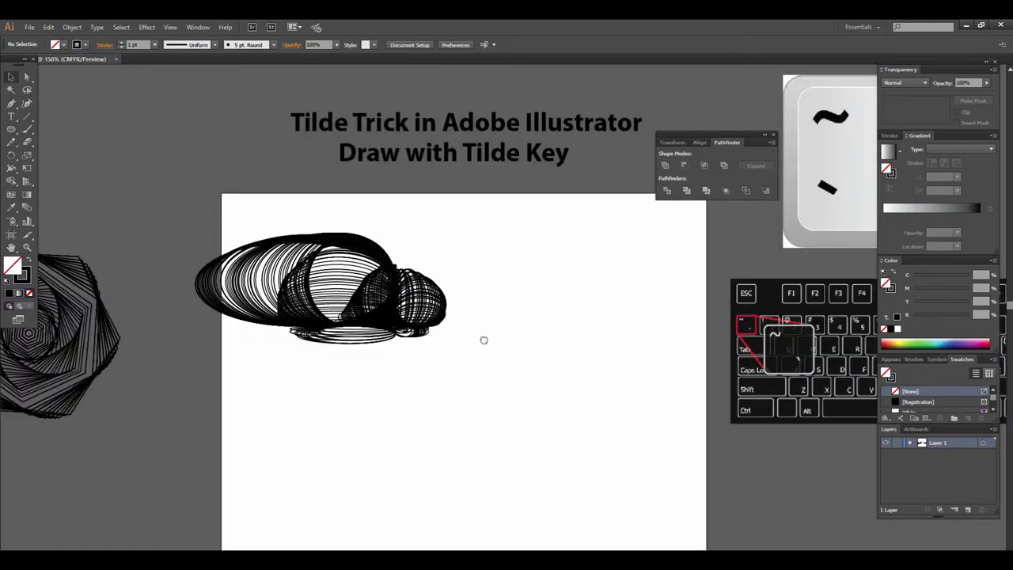
{"action": "left_click", "coordinate": [500, 333], "text": "alt"}
{"action": "left_click", "coordinate": [461, 326]}
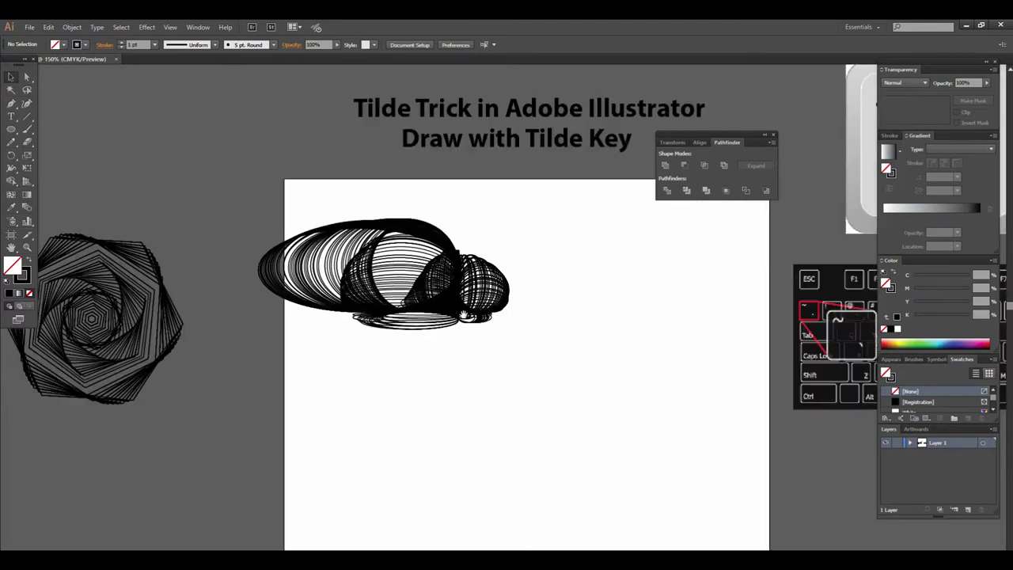
{"action": "left_click_drag", "start_coordinate": [176, 219], "coordinate": [443, 328]}
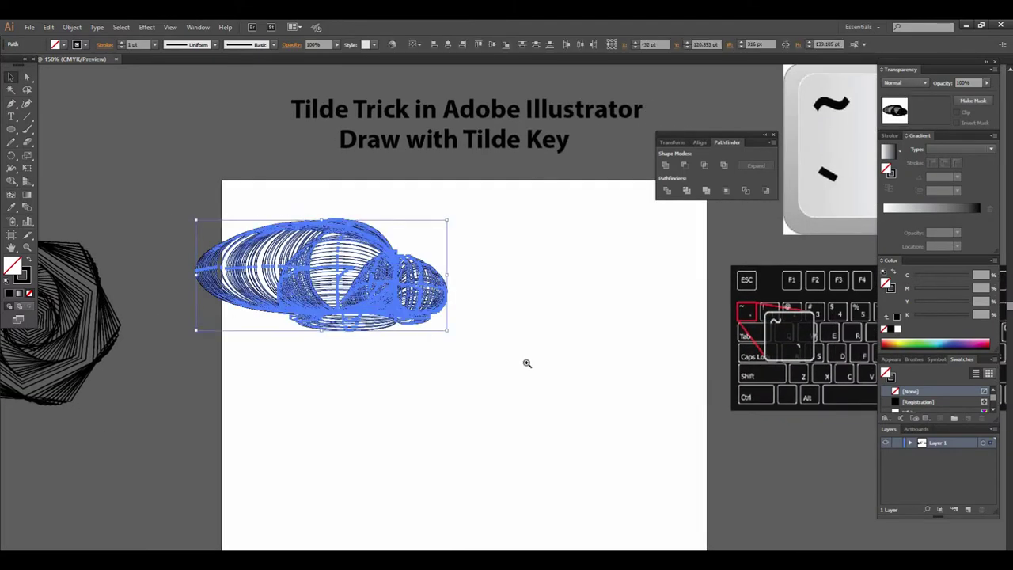
{"action": "key", "text": "ctrl+minus"}
{"action": "left_click_drag", "start_coordinate": [523, 358], "coordinate": [503, 338]}
{"action": "left_click", "coordinate": [403, 351]}
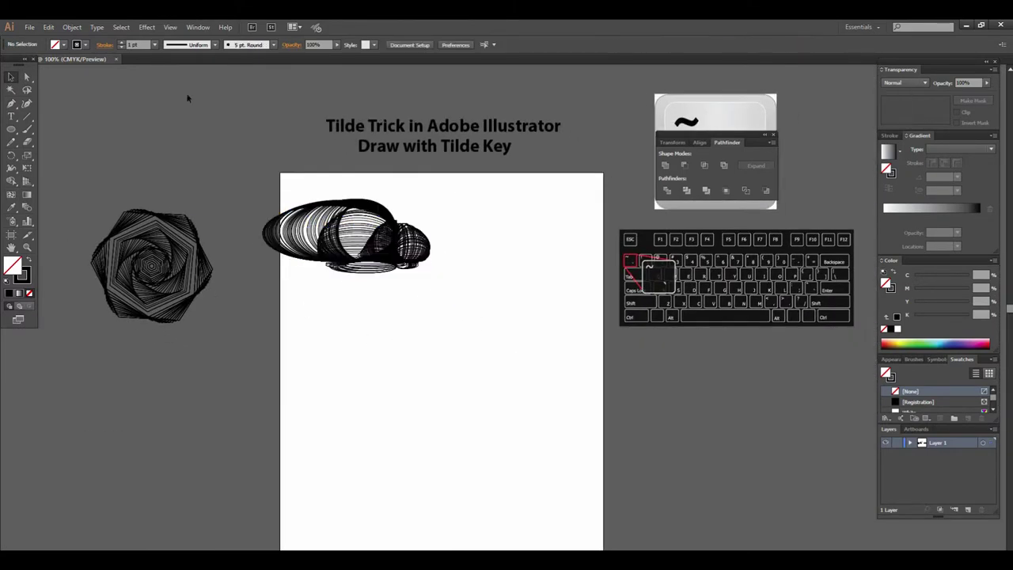
Step: Switch the stroke to red and sweep a trail of overlapping red ellipses
{"action": "left_click", "coordinate": [86, 45]}
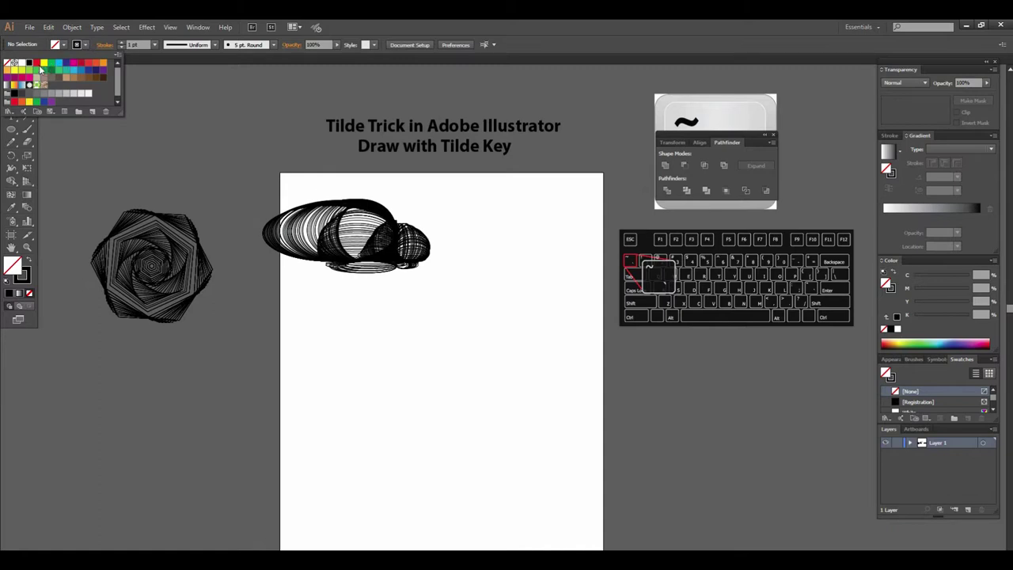
{"action": "left_click", "coordinate": [89, 66]}
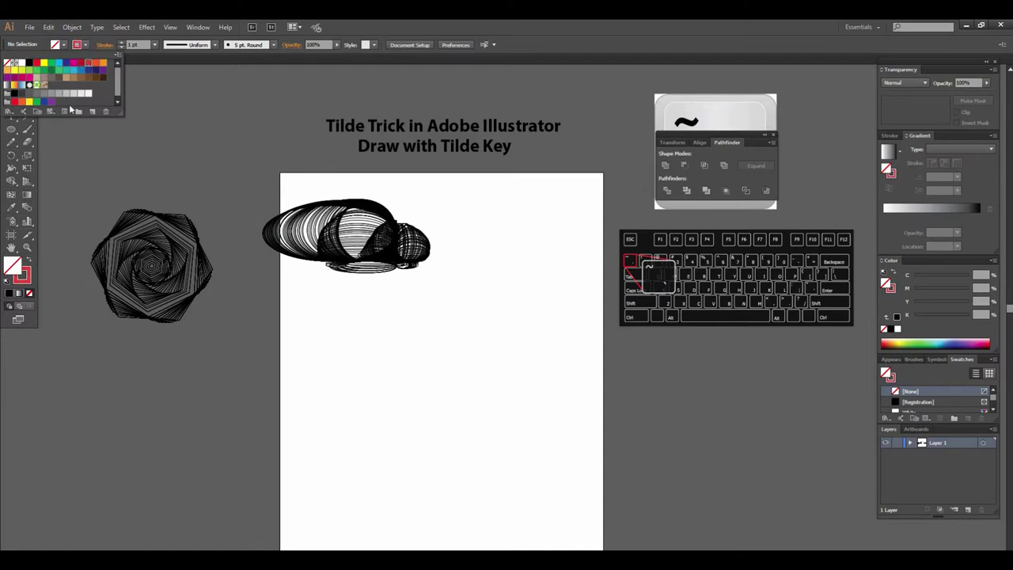
{"action": "left_click", "coordinate": [14, 133]}
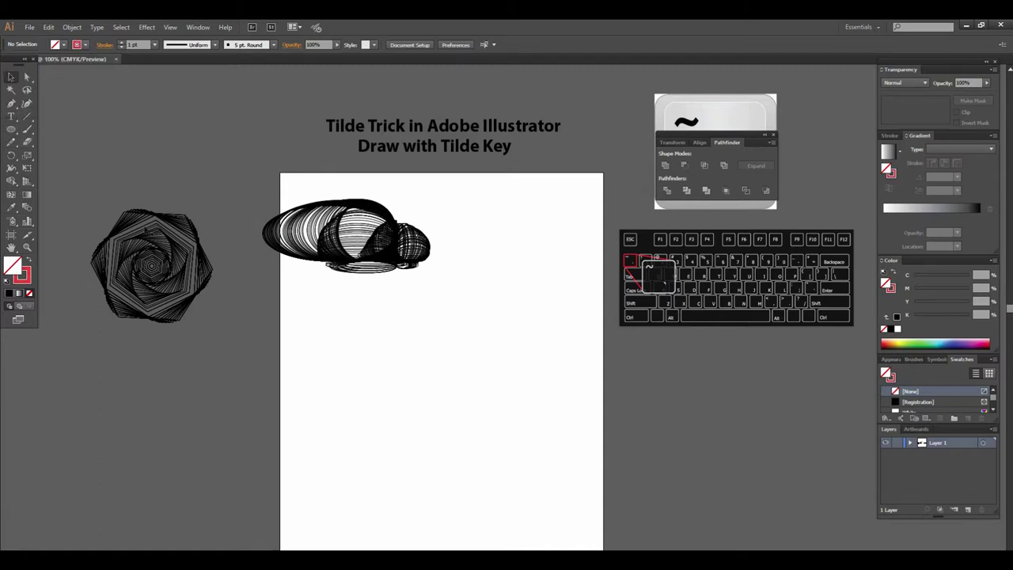
{"action": "left_click", "coordinate": [11, 130]}
{"action": "left_click_drag", "start_coordinate": [445, 432], "coordinate": [514, 388]}
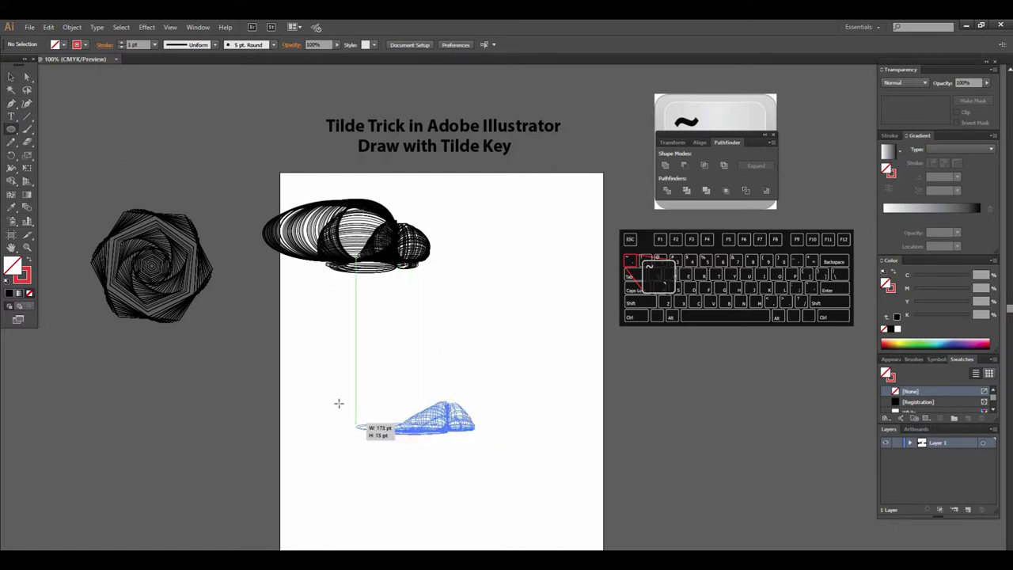
Step: Move the red ellipse drawing left off the artboard
{"action": "left_click", "coordinate": [11, 77]}
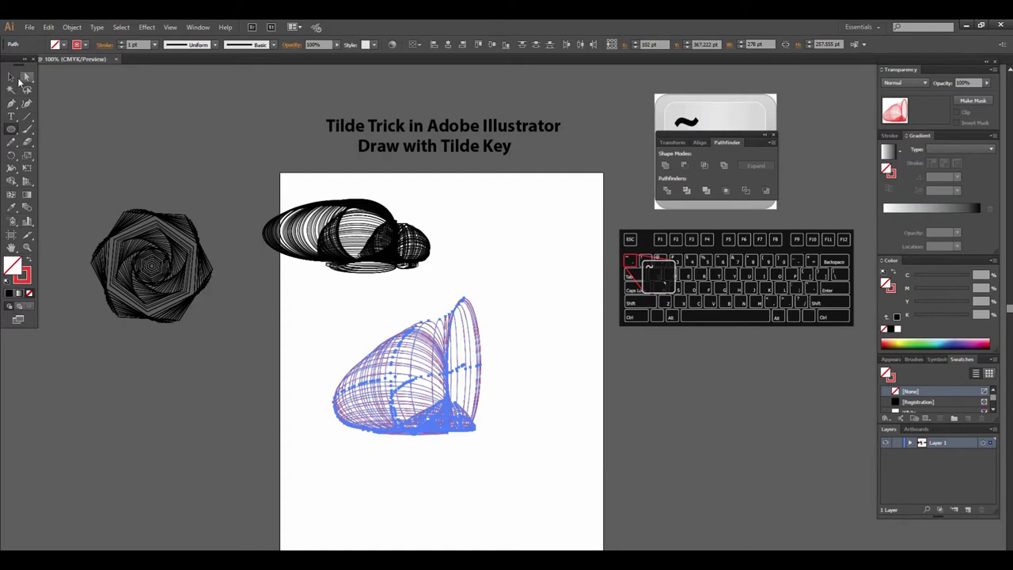
{"action": "left_click", "coordinate": [489, 419]}
{"action": "left_click", "coordinate": [513, 378], "text": "ctrl"}
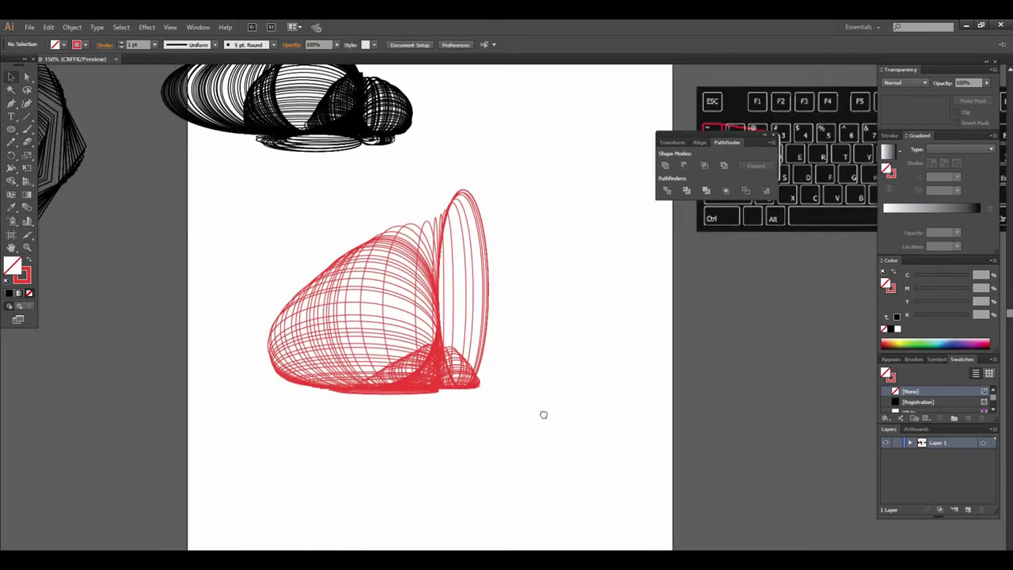
{"action": "left_click", "coordinate": [516, 341], "text": "ctrl+alt"}
{"action": "mouse_move", "coordinate": [509, 342]}
{"action": "left_mouse_down"}
{"action": "mouse_move", "coordinate": [554, 349]}
{"action": "mouse_move", "coordinate": [376, 407]}
{"action": "left_mouse_up"}
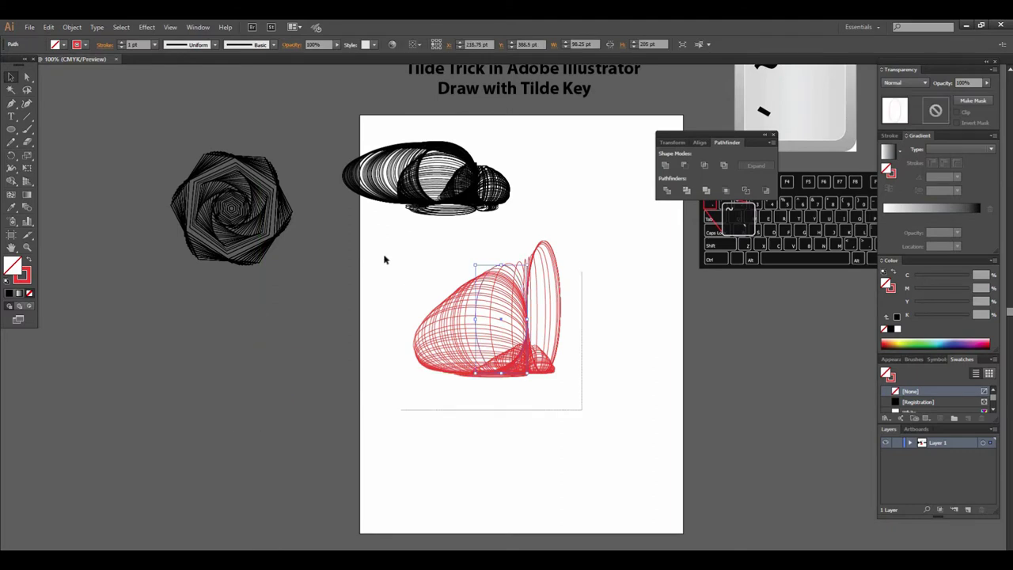
{"action": "left_click", "coordinate": [510, 326]}
{"action": "left_click_drag", "start_coordinate": [510, 326], "coordinate": [287, 370]}
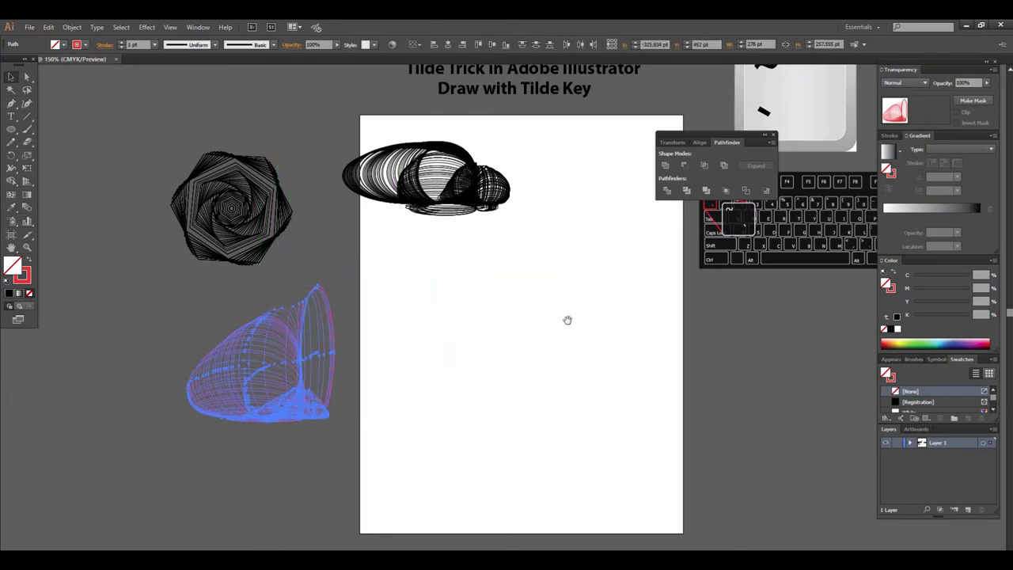
{"action": "key", "text": "ctrl+plus"}
{"action": "left_click", "coordinate": [13, 135]}
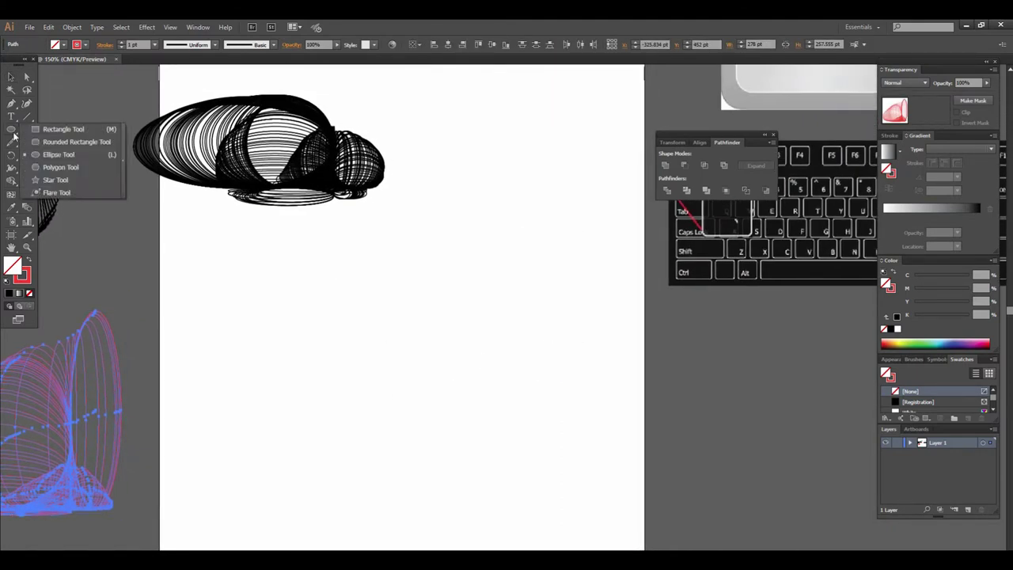
Step: Sweep out a cascading stack of red rectangles with the Rectangle tool
{"action": "left_click", "coordinate": [41, 132]}
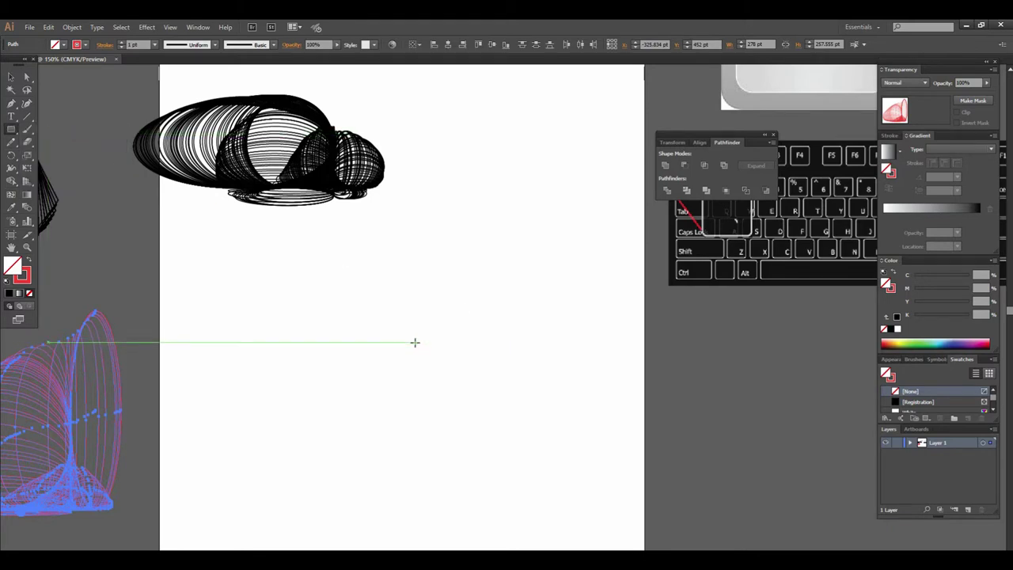
{"action": "left_click_drag", "start_coordinate": [400, 332], "coordinate": [301, 437]}
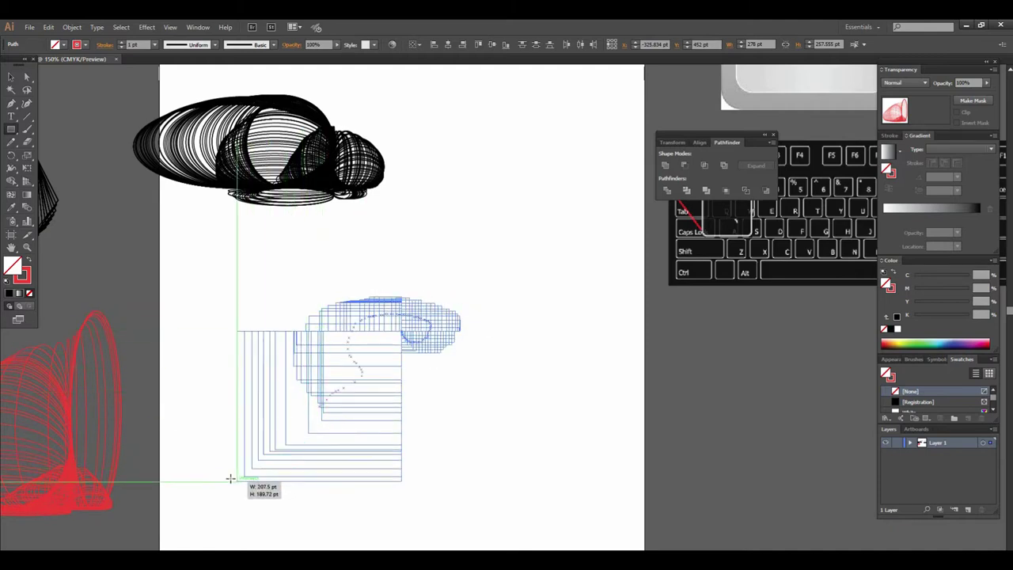
{"action": "left_click_drag", "start_coordinate": [301, 437], "coordinate": [233, 482]}
{"action": "left_click", "coordinate": [14, 82]}
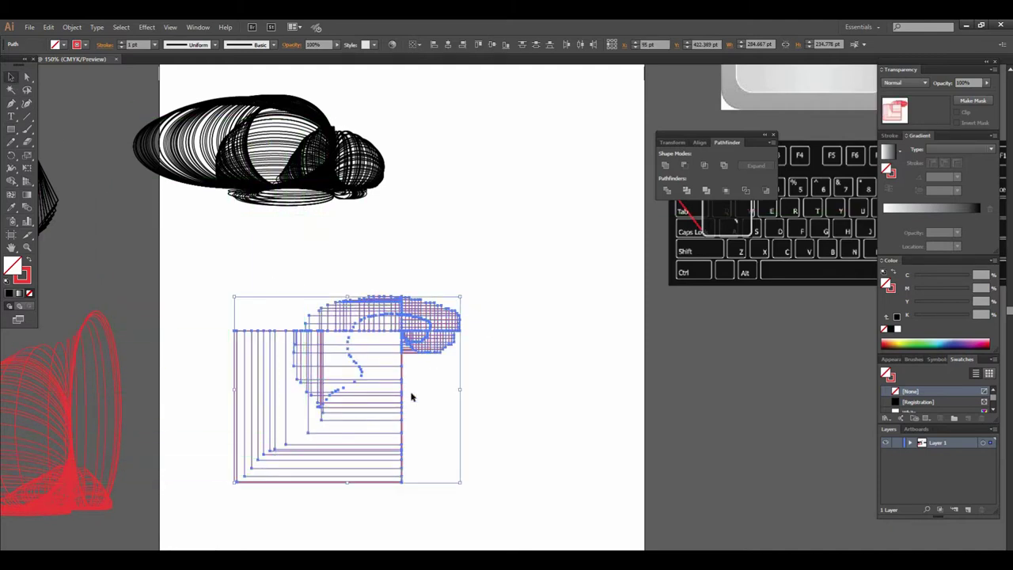
{"action": "left_click", "coordinate": [486, 432]}
Step: Select the whole rectangle stack and move it beside the artboard's right edge
{"action": "left_click_drag", "start_coordinate": [211, 273], "coordinate": [527, 507]}
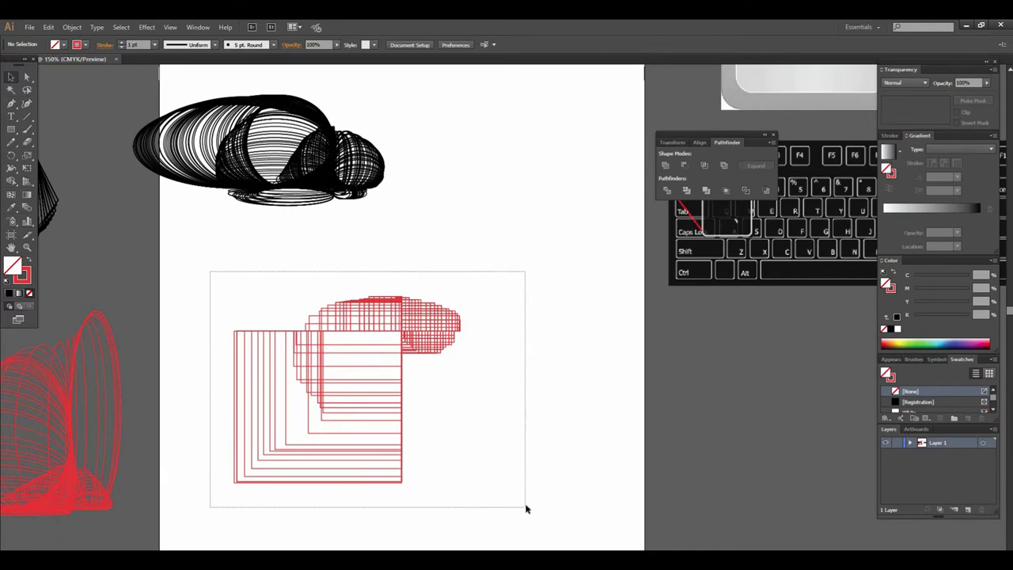
{"action": "key", "text": "ctrl+minus"}
{"action": "left_click_drag", "start_coordinate": [332, 333], "coordinate": [669, 376]}
{"action": "left_click_drag", "start_coordinate": [392, 332], "coordinate": [669, 376]}
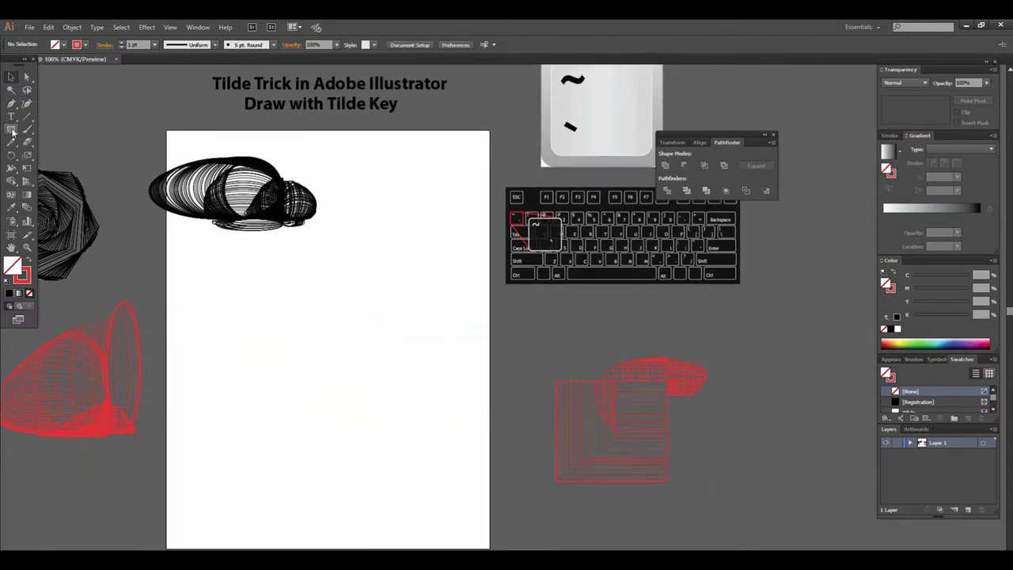
{"action": "left_click_drag", "start_coordinate": [11, 129], "coordinate": [59, 173]}
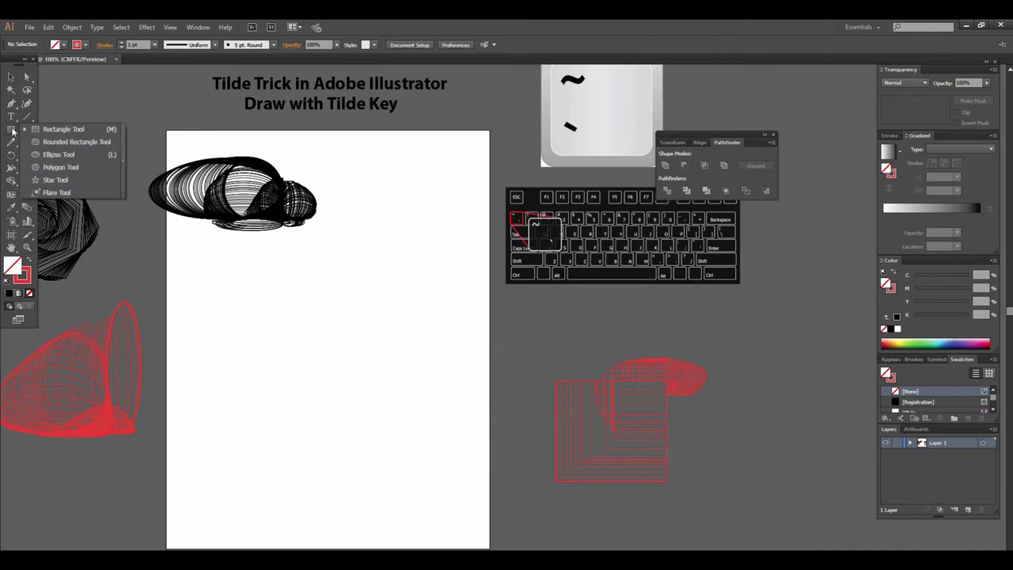
Step: Sweep a swirling burst of red star outlines below the ellipses and select it
{"action": "left_click", "coordinate": [67, 180]}
{"action": "left_click_drag", "start_coordinate": [251, 334], "coordinate": [282, 270]}
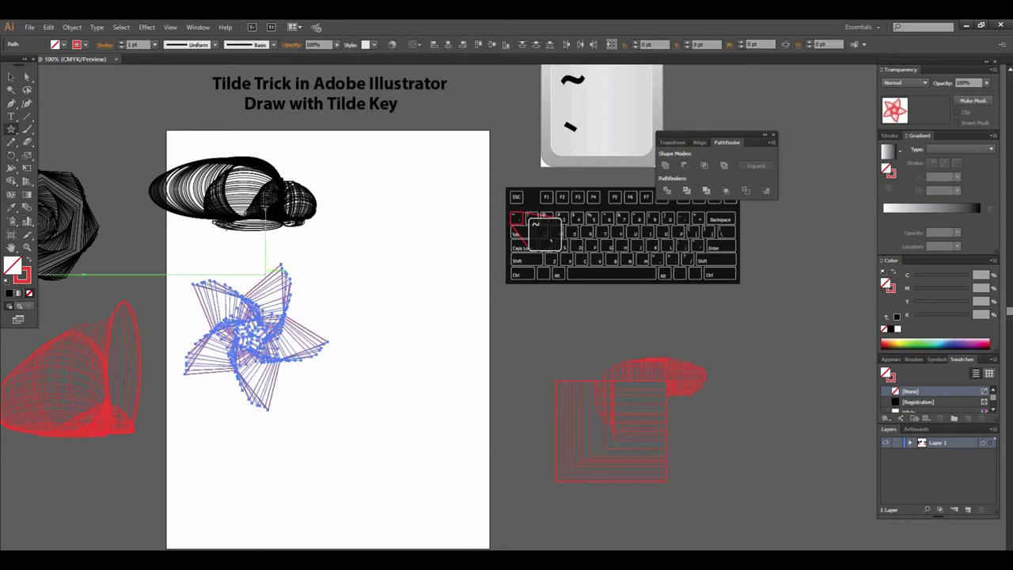
{"action": "key", "text": "v"}
{"action": "left_click", "coordinate": [317, 395]}
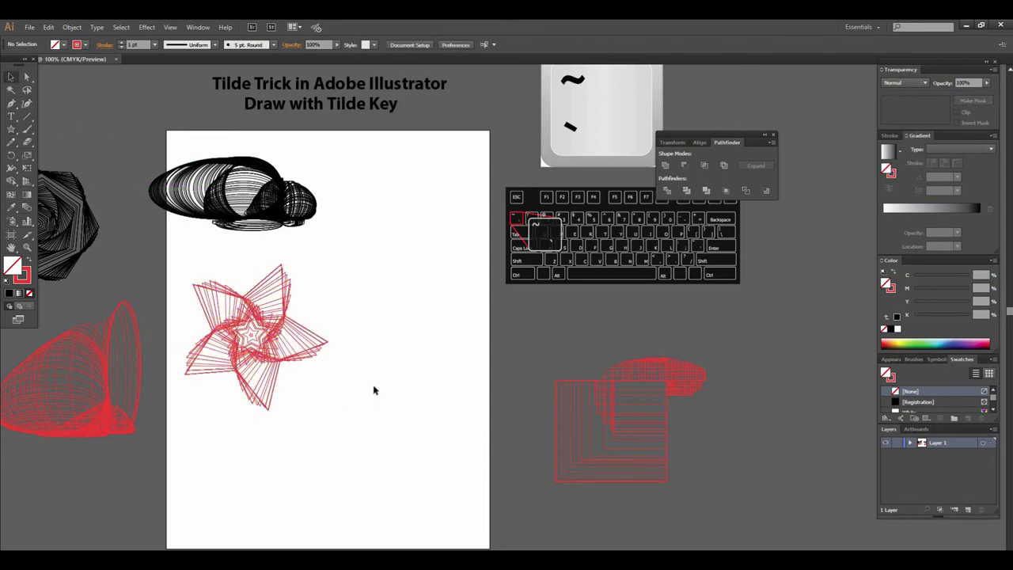
{"action": "scroll", "coordinate": [379, 353], "scroll_direction": "up", "scroll_amount": 1}
{"action": "scroll", "coordinate": [430, 400], "scroll_direction": "up", "scroll_amount": 1}
{"action": "scroll", "coordinate": [468, 328], "scroll_direction": "up", "scroll_amount": 1}
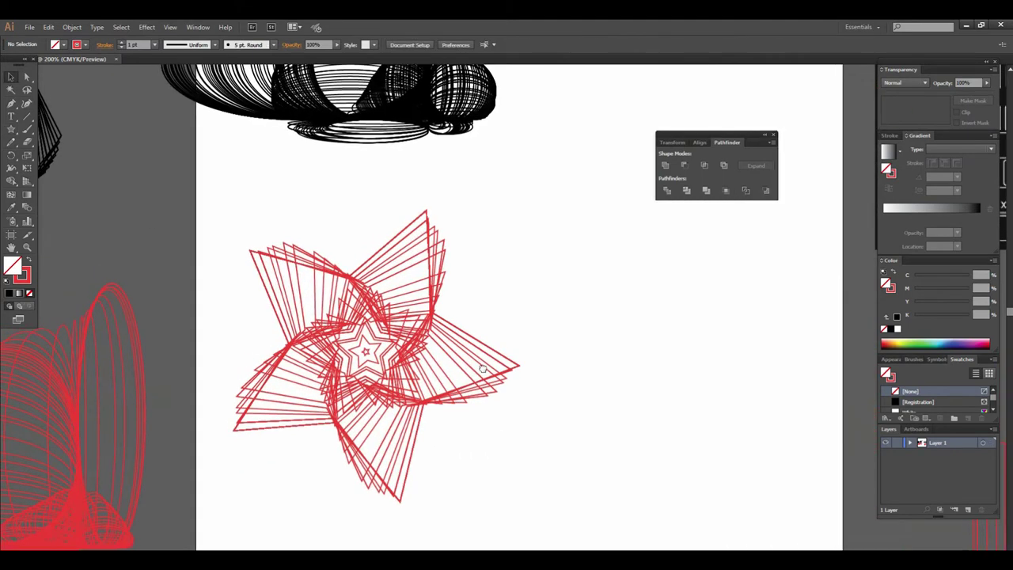
{"action": "scroll", "coordinate": [394, 328], "scroll_direction": "up", "scroll_amount": 1}
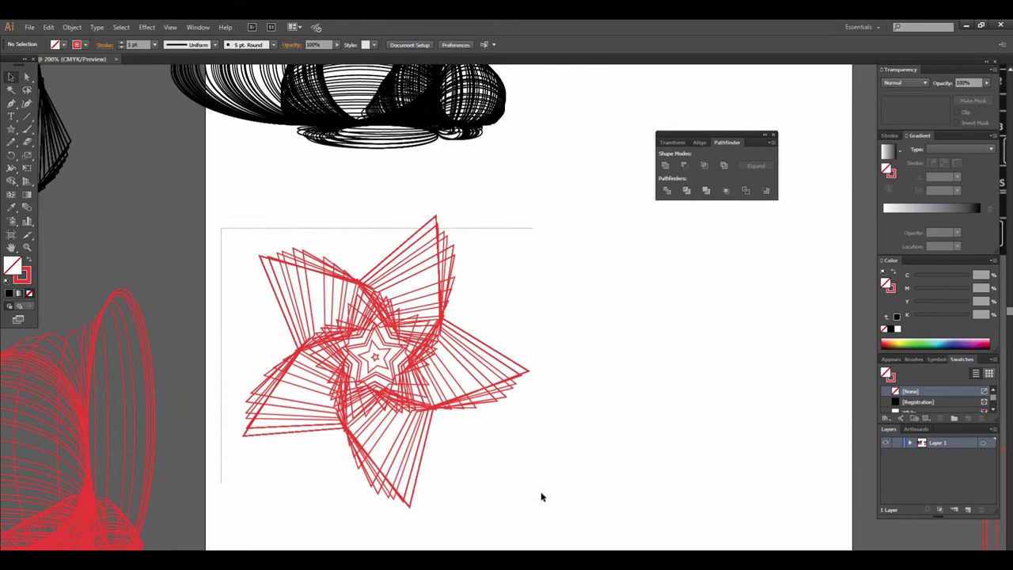
{"action": "left_click_drag", "start_coordinate": [286, 301], "coordinate": [542, 497]}
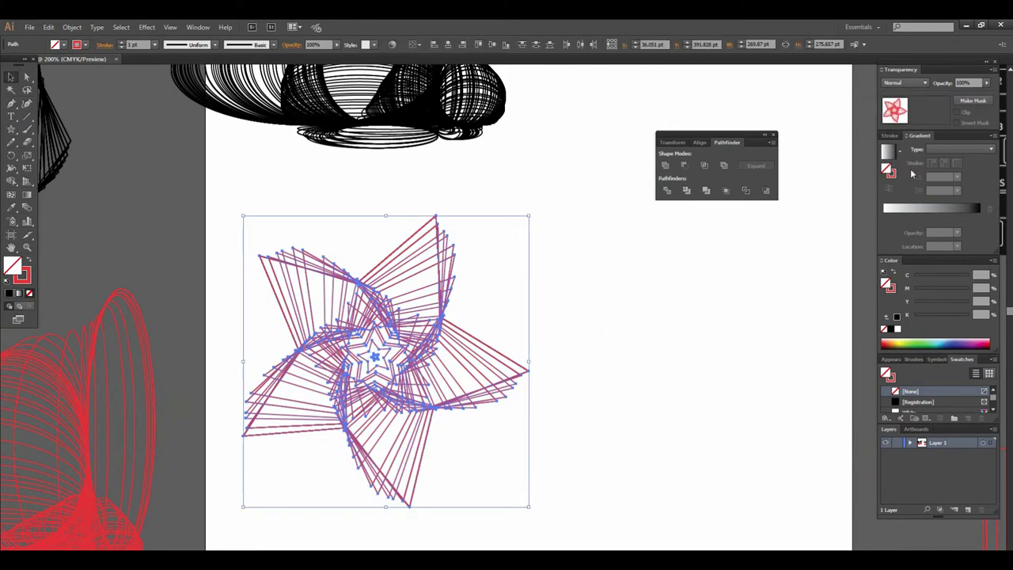
{"action": "left_click", "coordinate": [893, 172]}
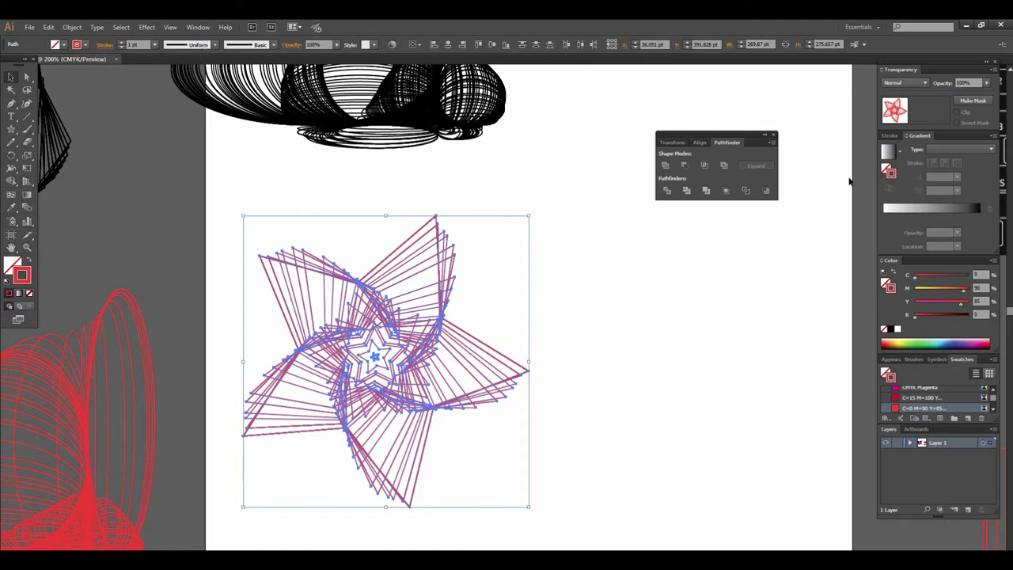
Step: Apply a gray linear gradient, fading to white on the left, to the star strokes
{"action": "left_click", "coordinate": [196, 27]}
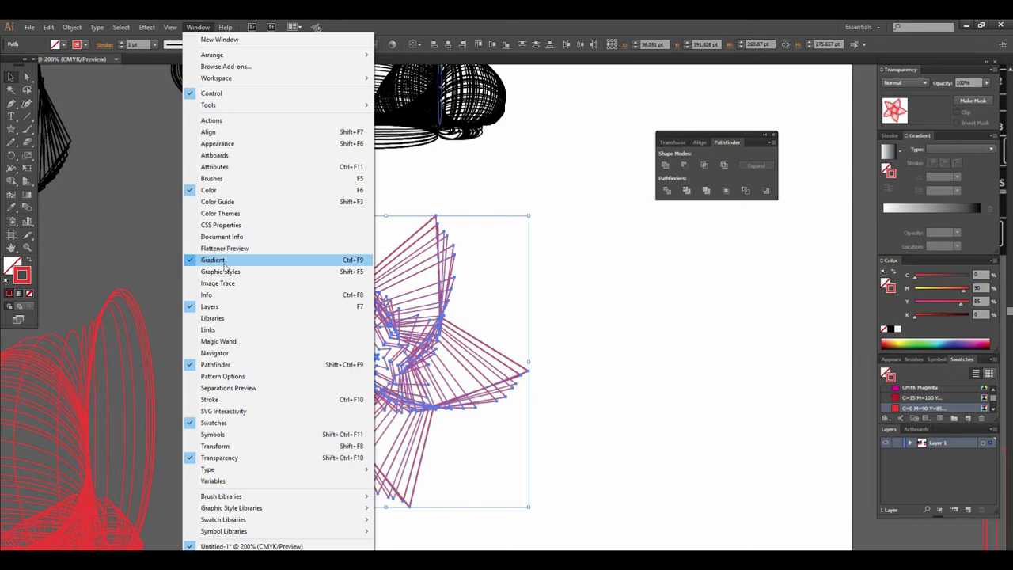
{"action": "left_click", "coordinate": [923, 216]}
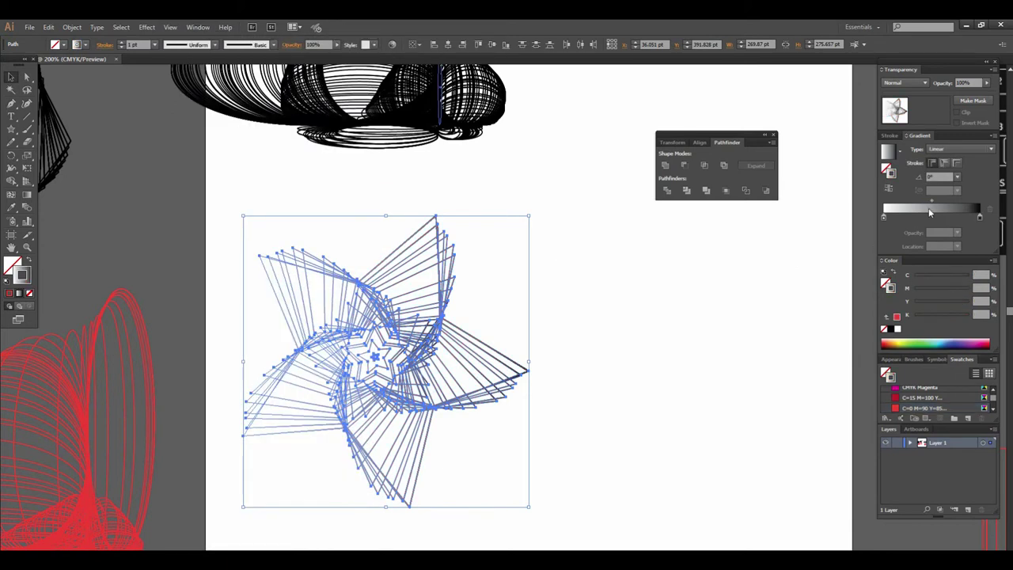
{"action": "left_click", "coordinate": [628, 428]}
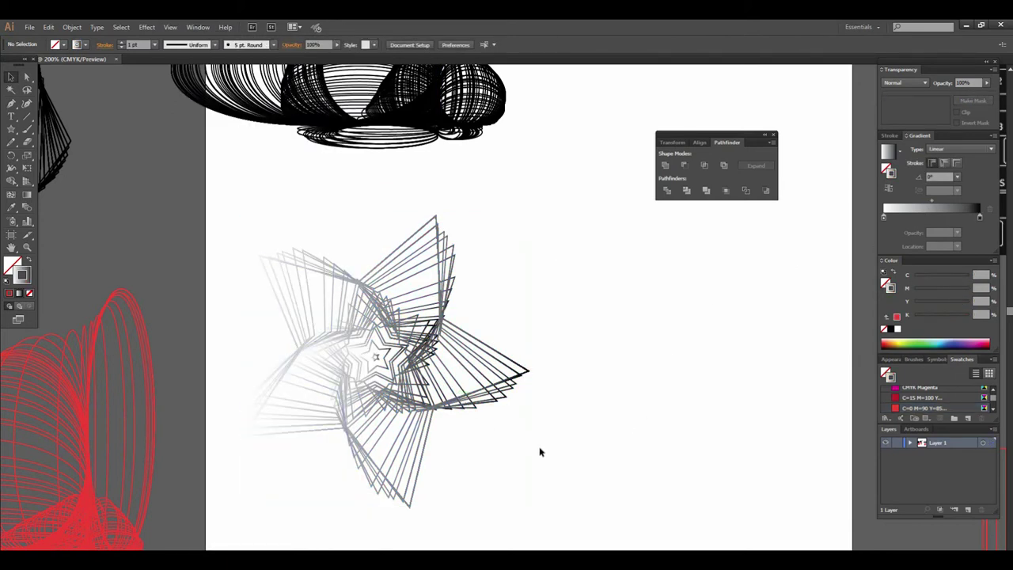
{"action": "key", "text": "ctrl+minus"}
{"action": "left_click_drag", "start_coordinate": [498, 369], "coordinate": [557, 403]}
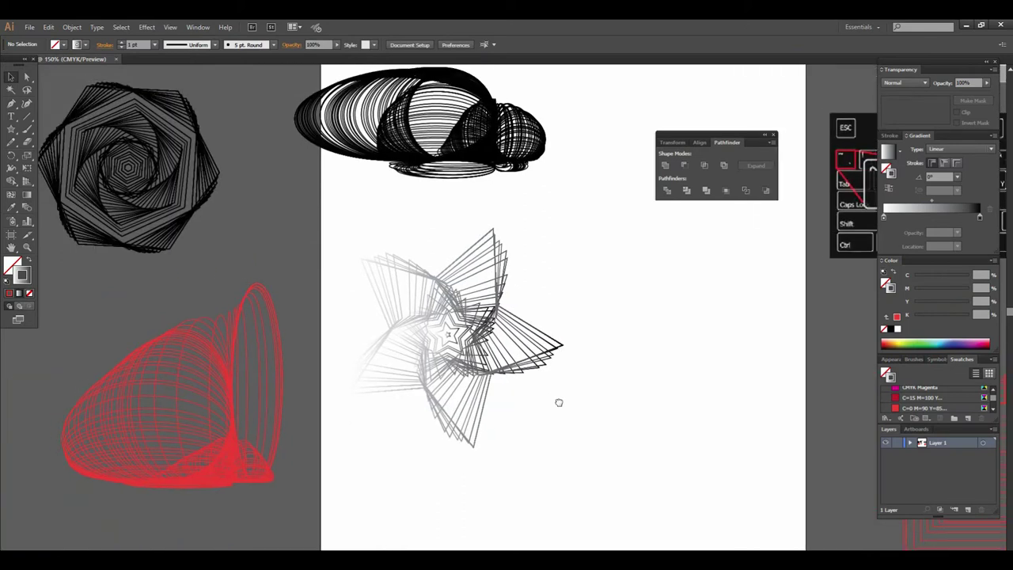
{"action": "key", "text": "ctrl+minus"}
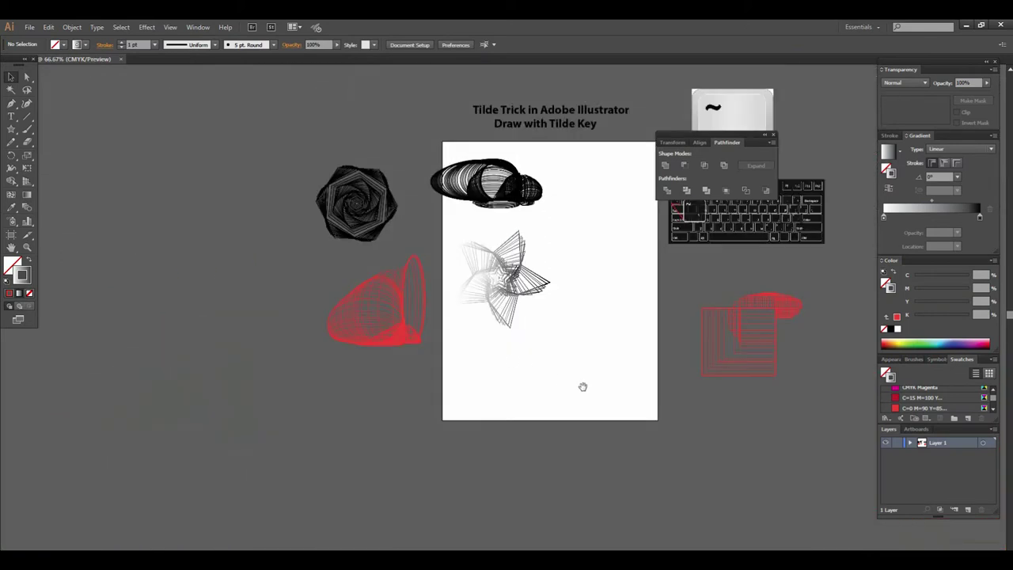
{"action": "left_click_drag", "start_coordinate": [570, 382], "coordinate": [445, 427]}
{"action": "key", "text": "ctrl+plus"}
{"action": "left_click_drag", "start_coordinate": [454, 353], "coordinate": [422, 388]}
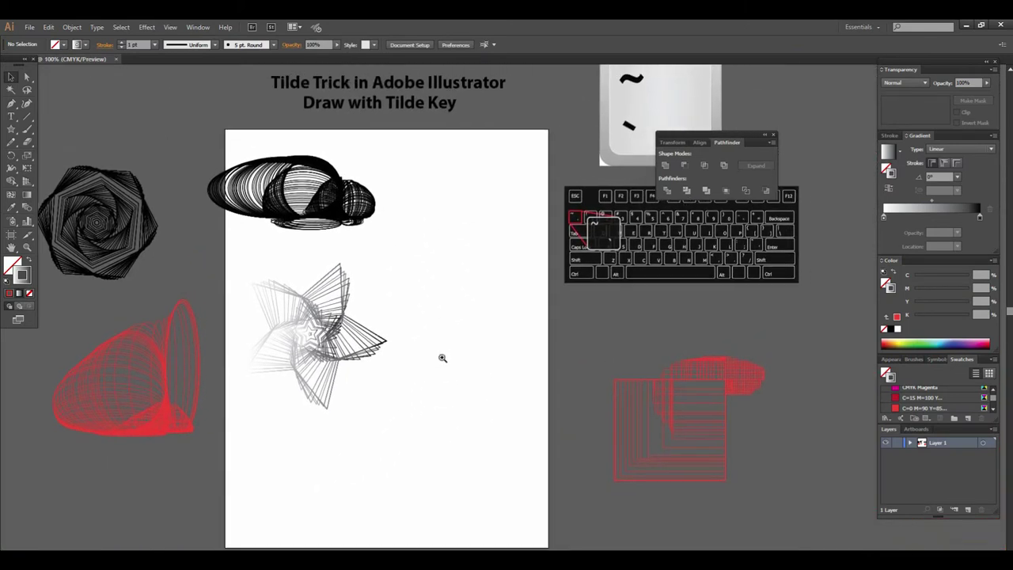
{"action": "left_click", "coordinate": [440, 339]}
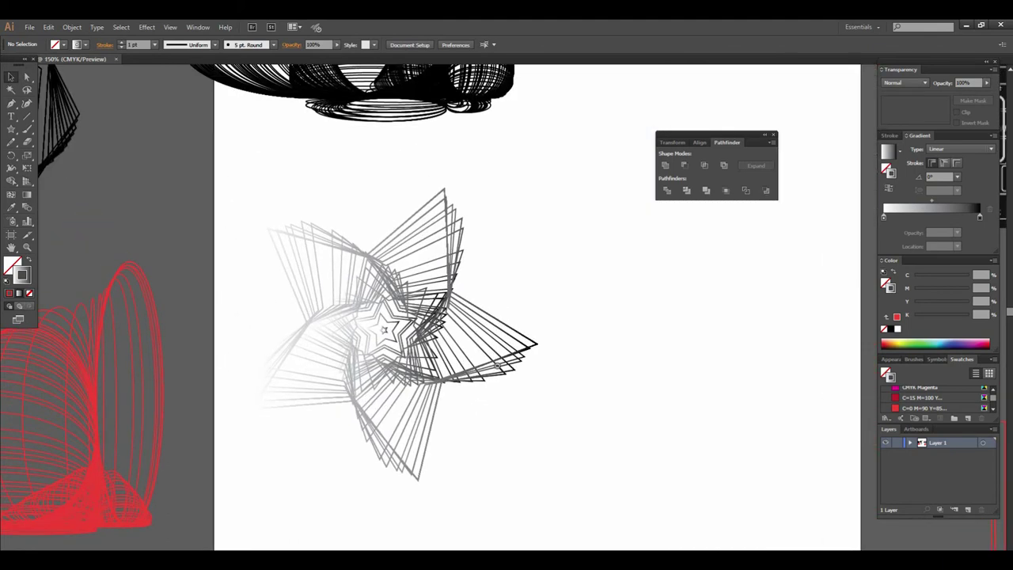
{"action": "key", "text": "ctrl+1"}
{"action": "left_click_drag", "start_coordinate": [527, 318], "coordinate": [491, 363]}
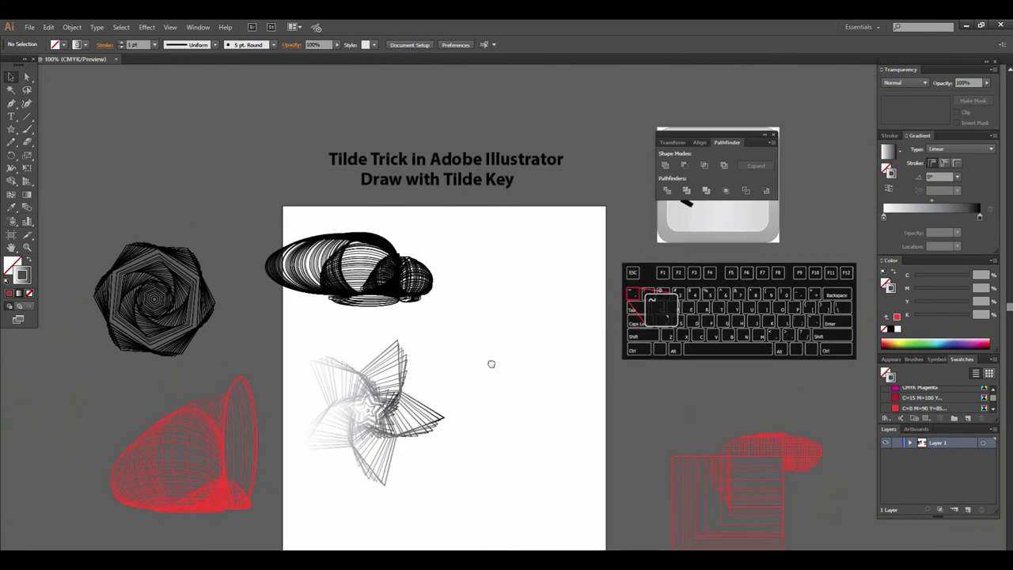
{"action": "left_click", "coordinate": [492, 367]}
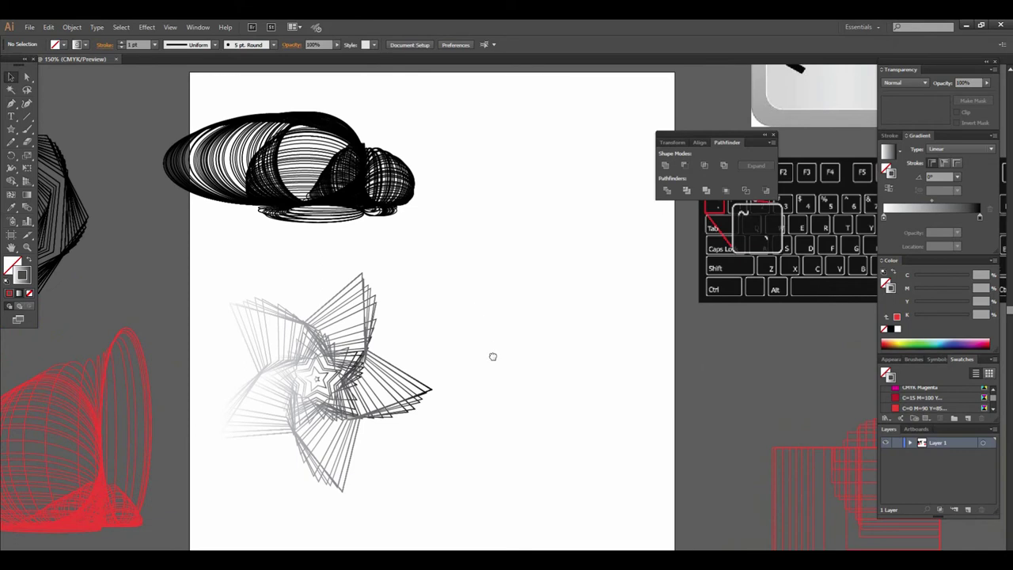
{"action": "left_click", "coordinate": [498, 355], "text": "alt"}
{"action": "mouse_move", "coordinate": [533, 371]}
{"action": "left_mouse_down"}
{"action": "mouse_move", "coordinate": [502, 361]}
{"action": "mouse_move", "coordinate": [503, 391]}
{"action": "left_mouse_up"}
{"action": "left_click", "coordinate": [502, 362]}
{"action": "left_click", "coordinate": [507, 373], "text": "alt"}
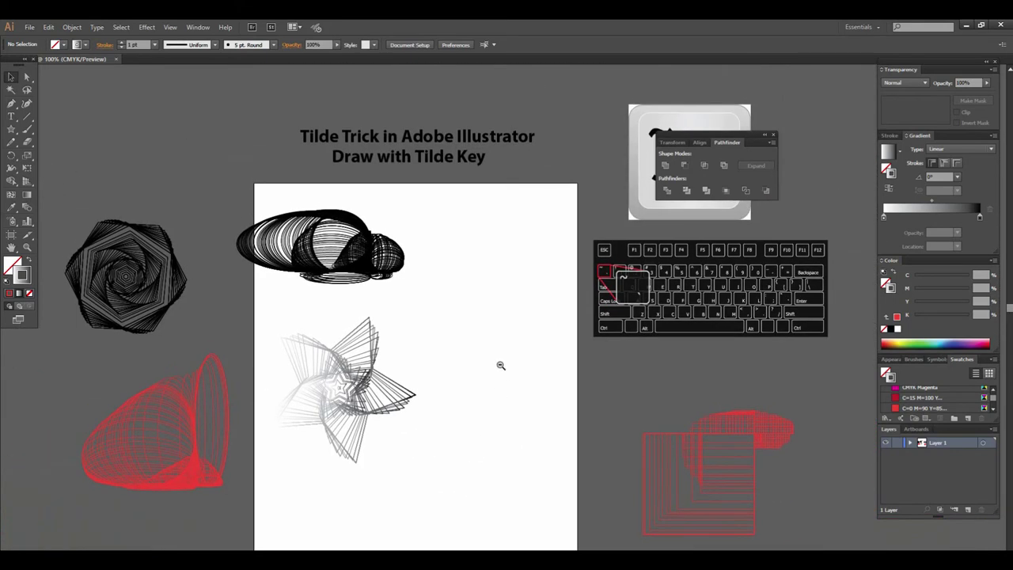
{"action": "left_click", "coordinate": [500, 360], "text": "alt"}
{"action": "left_click", "coordinate": [497, 366]}
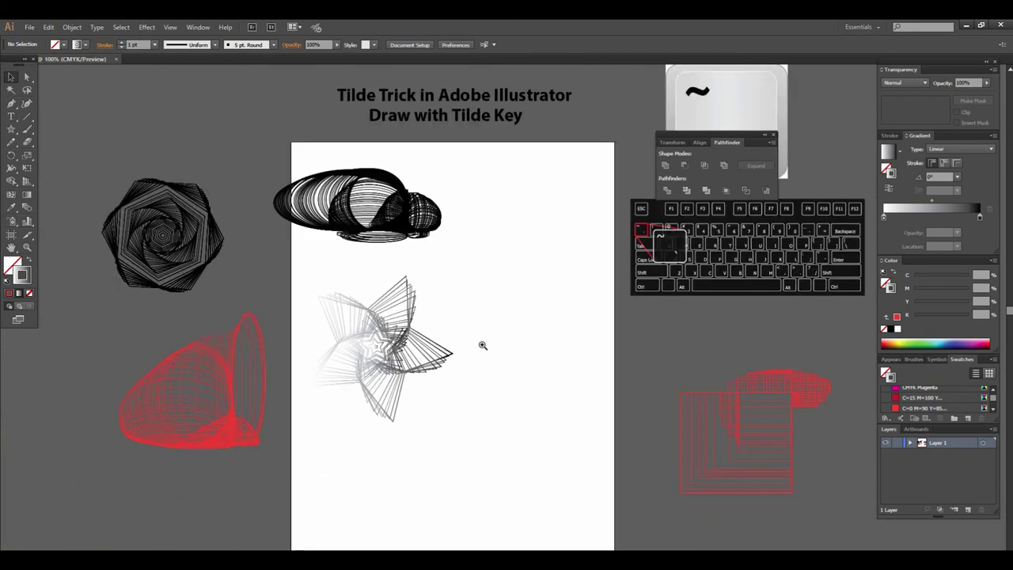
{"action": "left_click", "coordinate": [491, 342]}
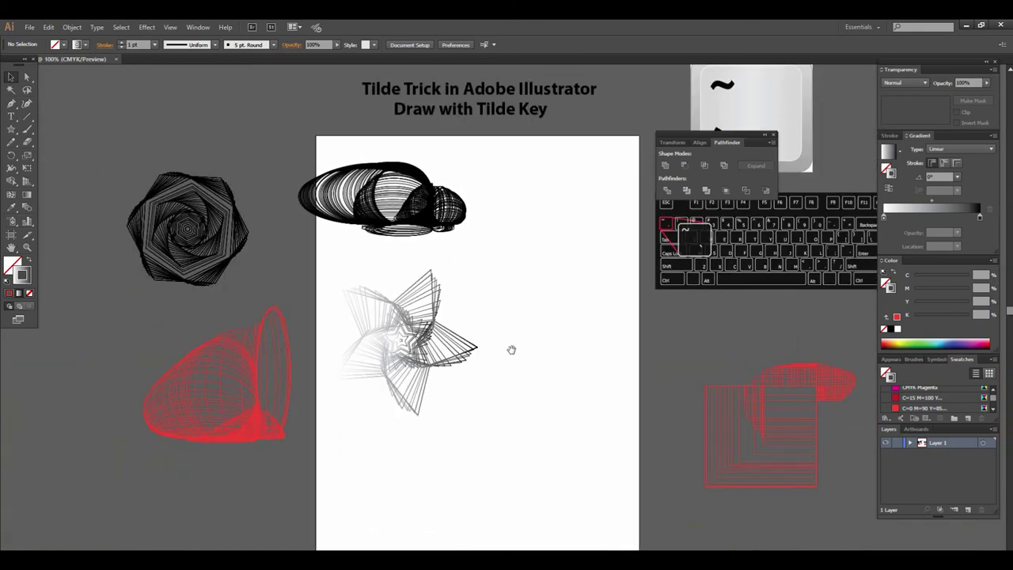